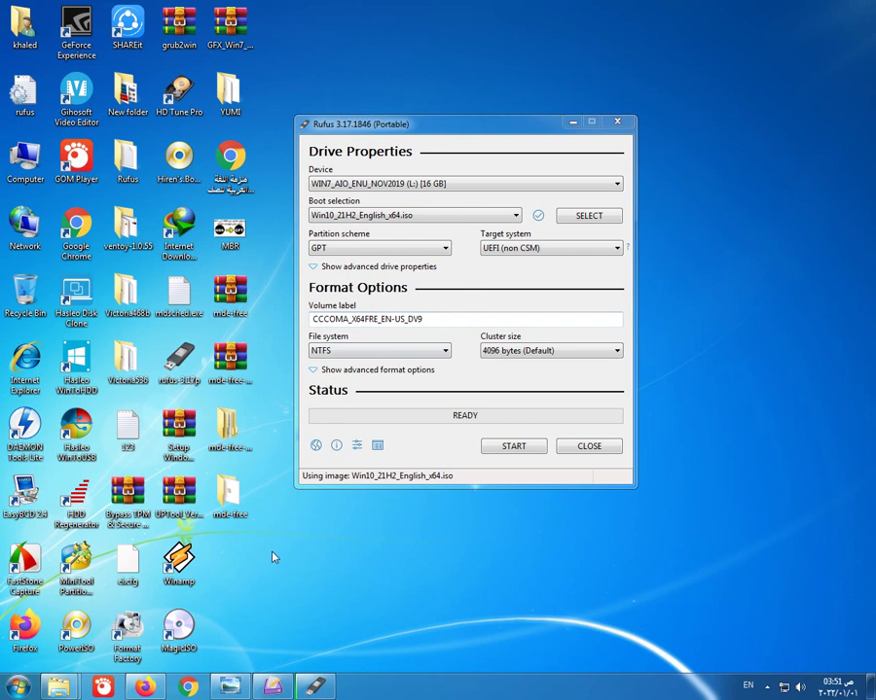
Step: Switch to Firefox, open Macrorit's Partition Expert Free download page, and request the Portable Edition, cancelling the download at its prompt
{"action": "left_click", "coordinate": [144, 687]}
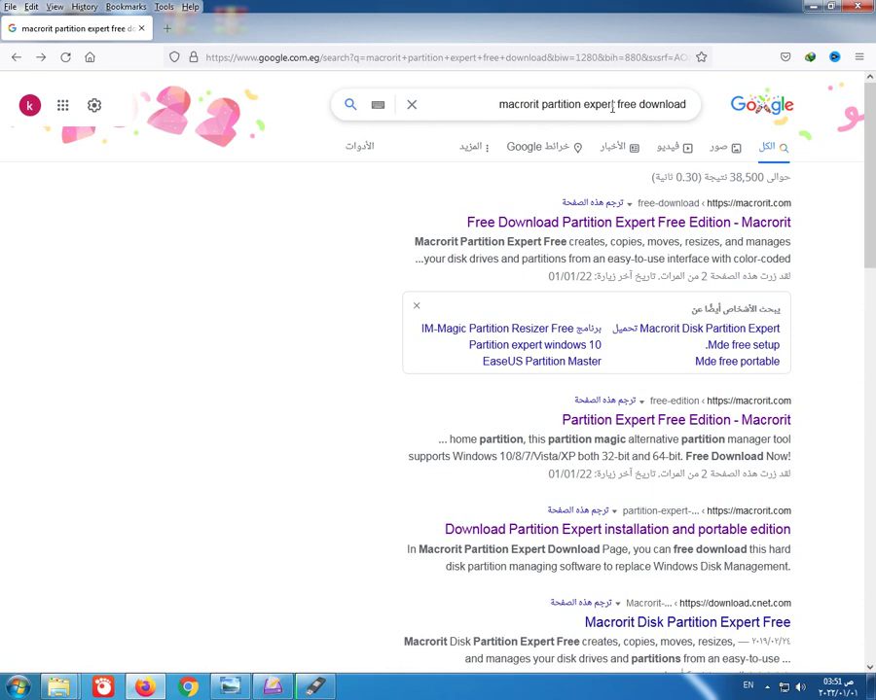
{"action": "left_click", "coordinate": [624, 226]}
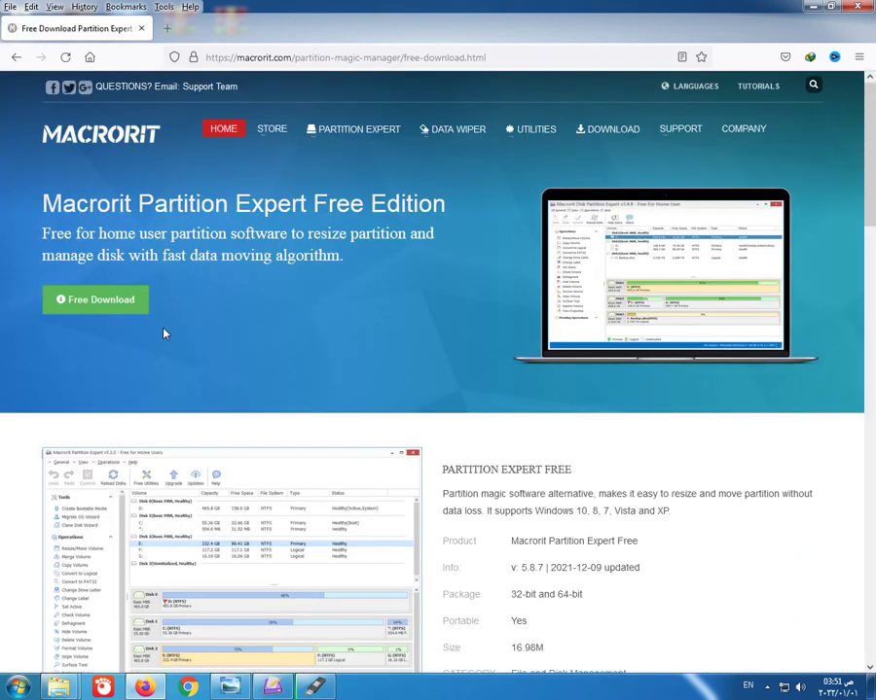
{"action": "mouse_move", "coordinate": [92, 311]}
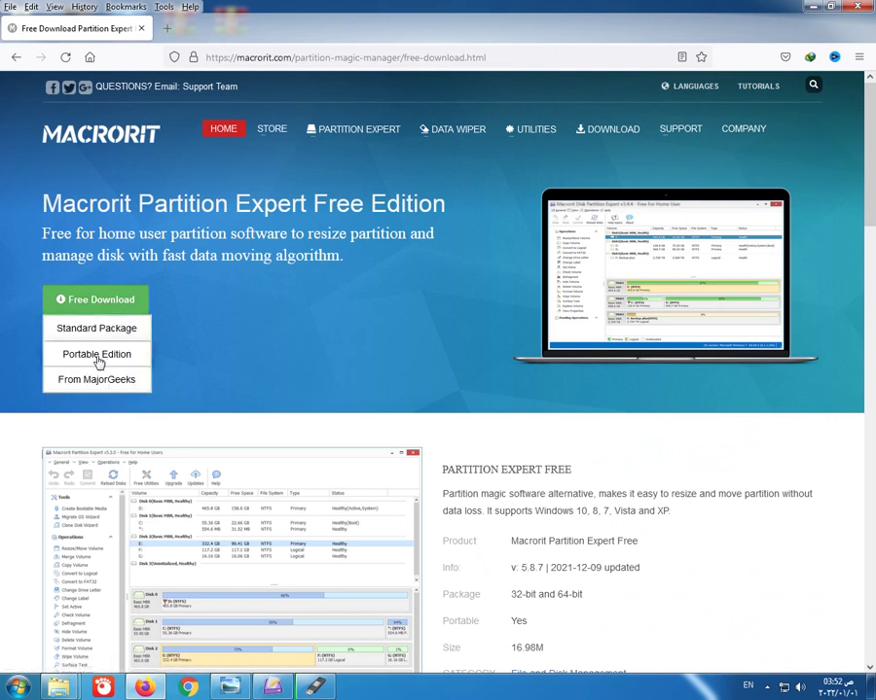
{"action": "left_click", "coordinate": [98, 358]}
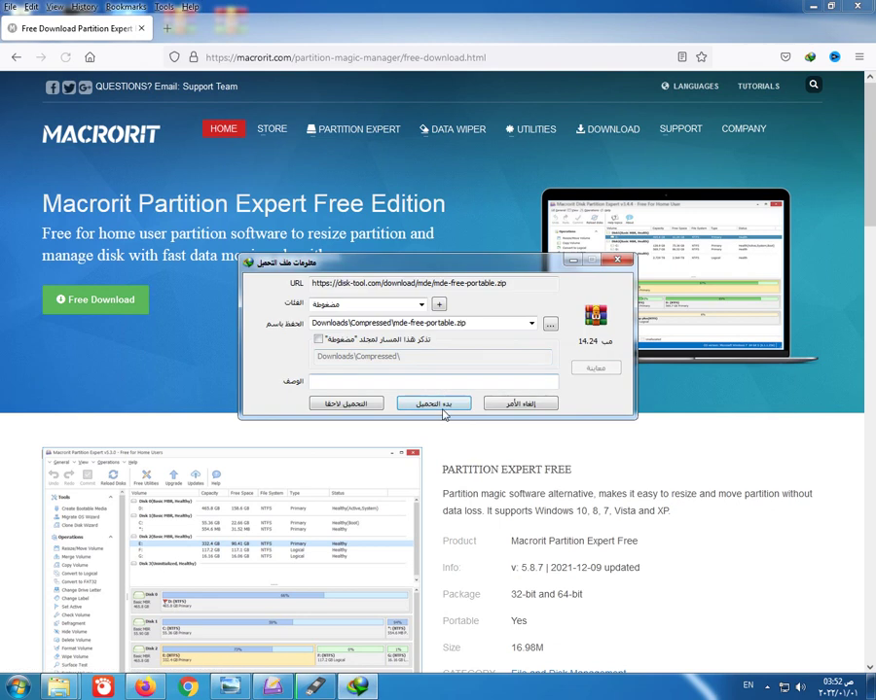
{"action": "left_click", "coordinate": [521, 403]}
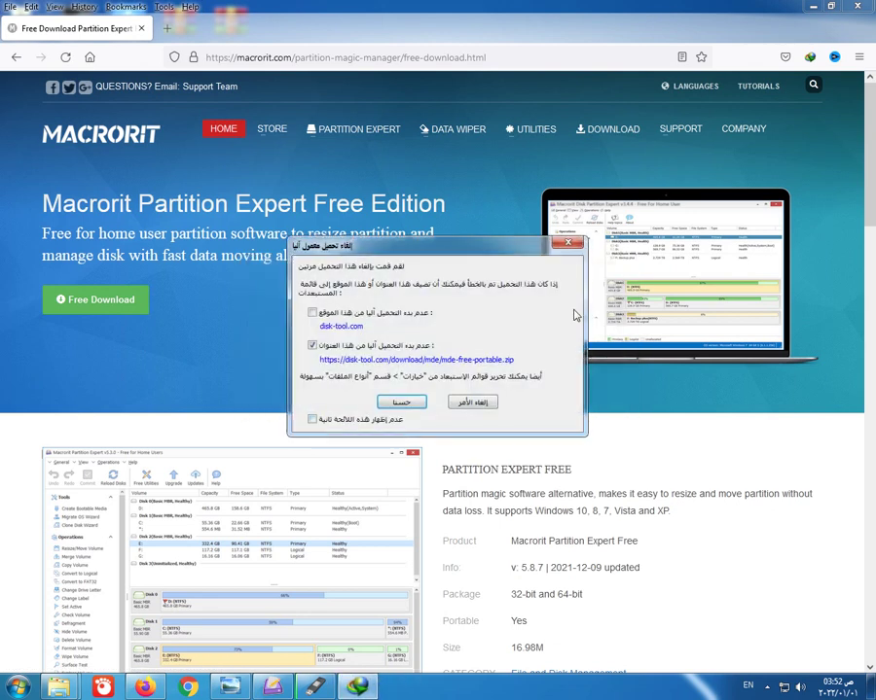
{"action": "left_click", "coordinate": [472, 402]}
{"action": "left_click", "coordinate": [812, 6]}
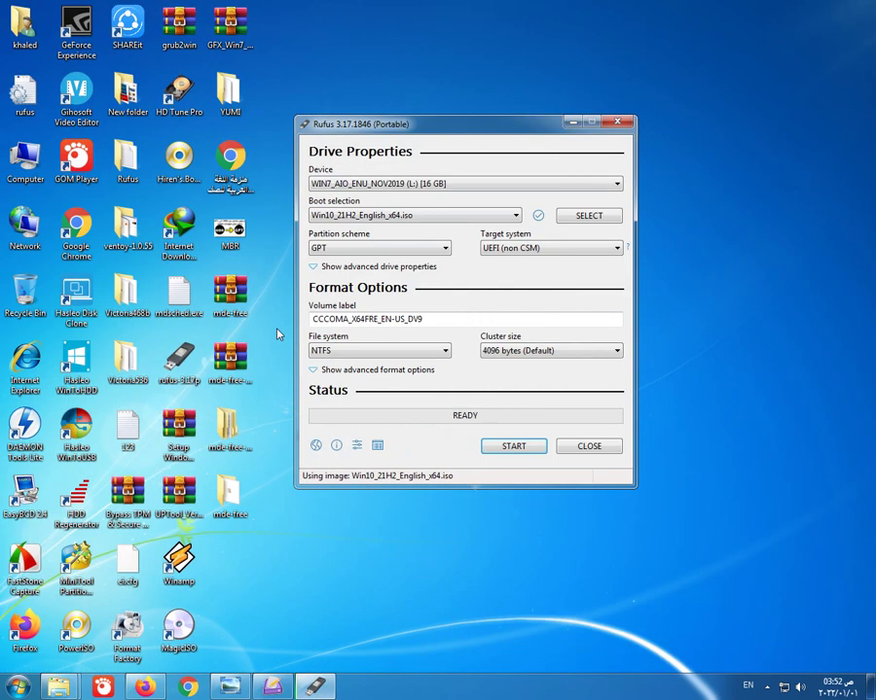
Step: Open the extracted mde-free-portable folder from the desktop, enter its inner folder of the same name, and show the contents as large icons
{"action": "left_click", "coordinate": [231, 298]}
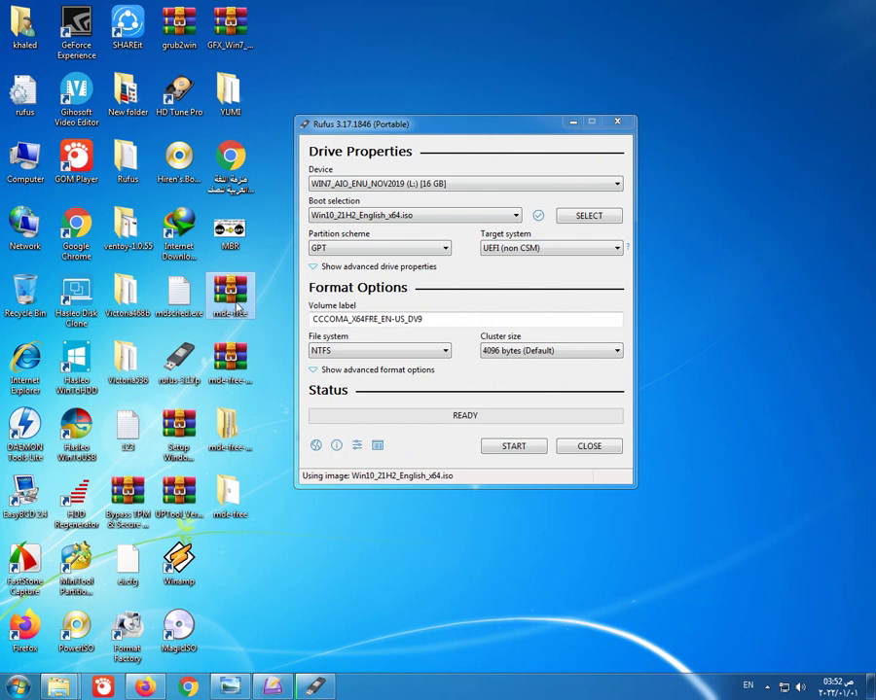
{"action": "right_click", "coordinate": [233, 305]}
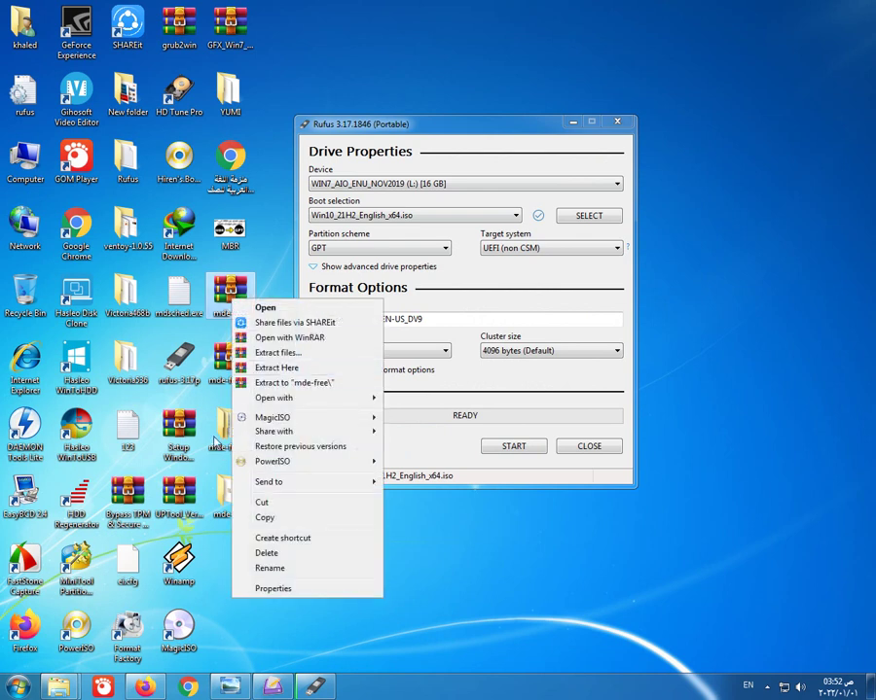
{"action": "left_click", "coordinate": [216, 439]}
{"action": "double_click", "coordinate": [216, 440]}
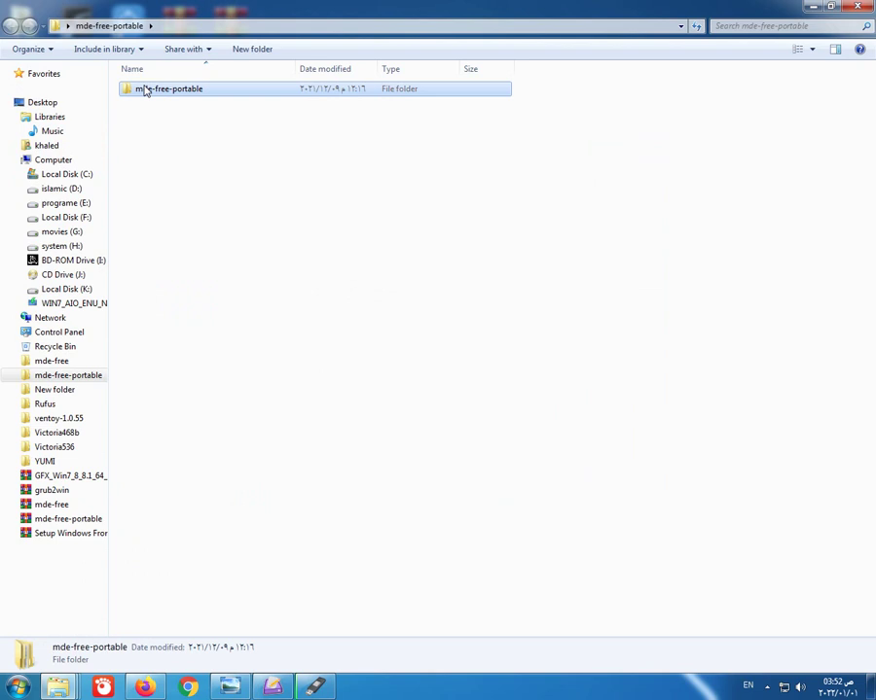
{"action": "double_click", "coordinate": [144, 90]}
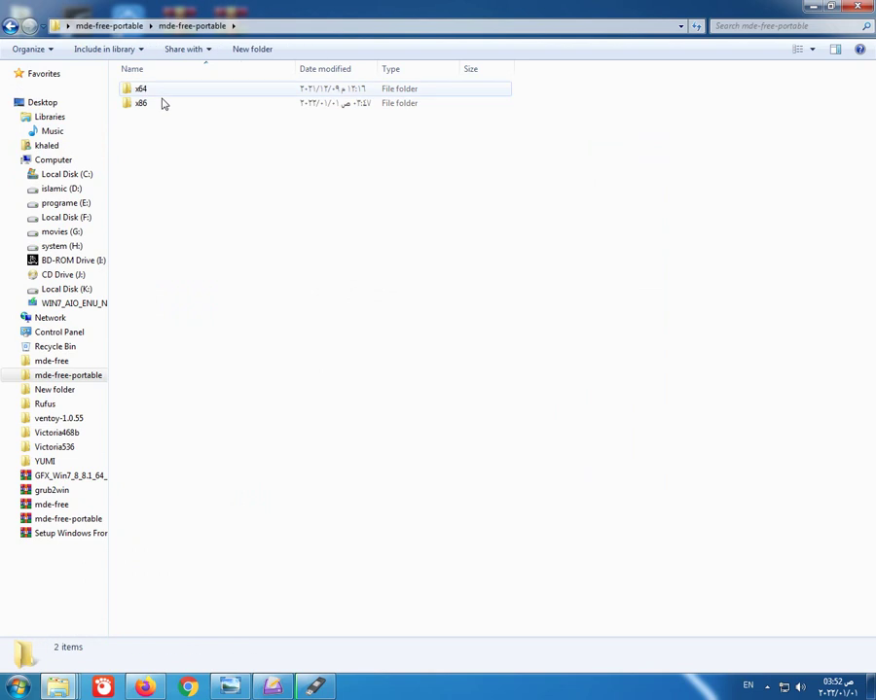
{"action": "left_click", "coordinate": [812, 49]}
{"action": "left_click", "coordinate": [820, 41]}
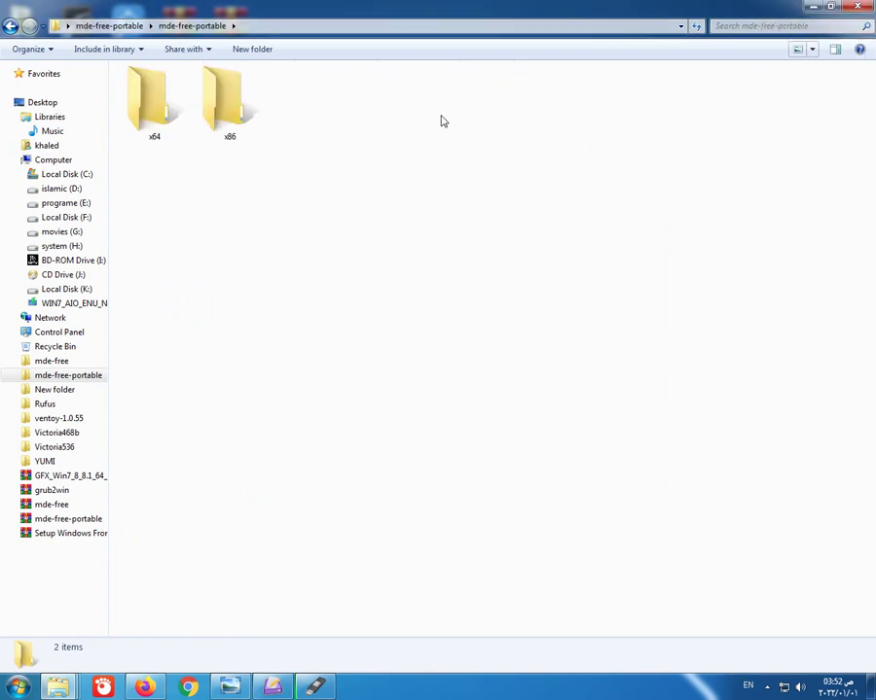
Step: Open the x86 folder of the portable package and display its files as large icons
{"action": "double_click", "coordinate": [239, 117]}
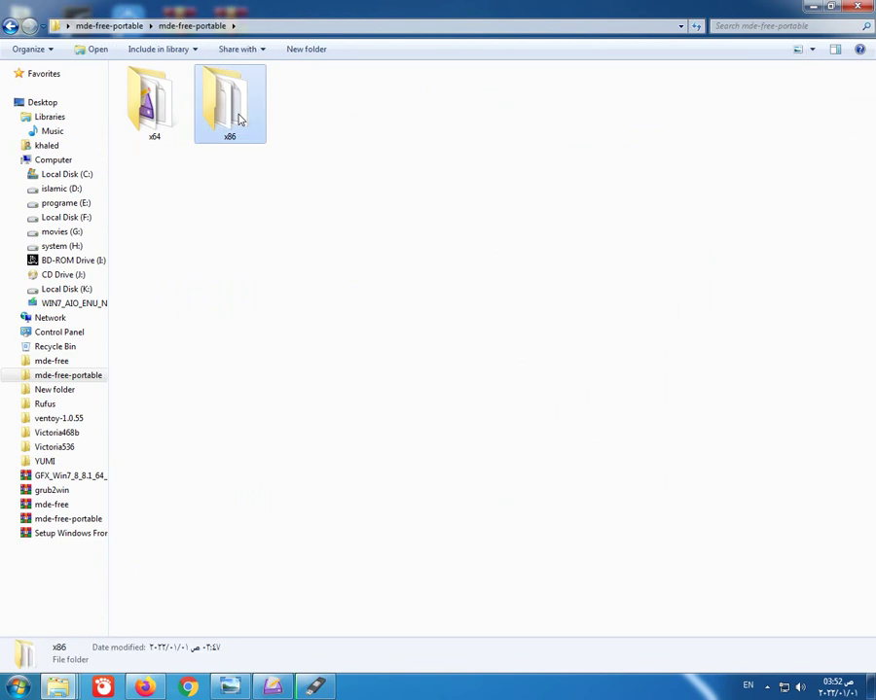
{"action": "left_click", "coordinate": [812, 50]}
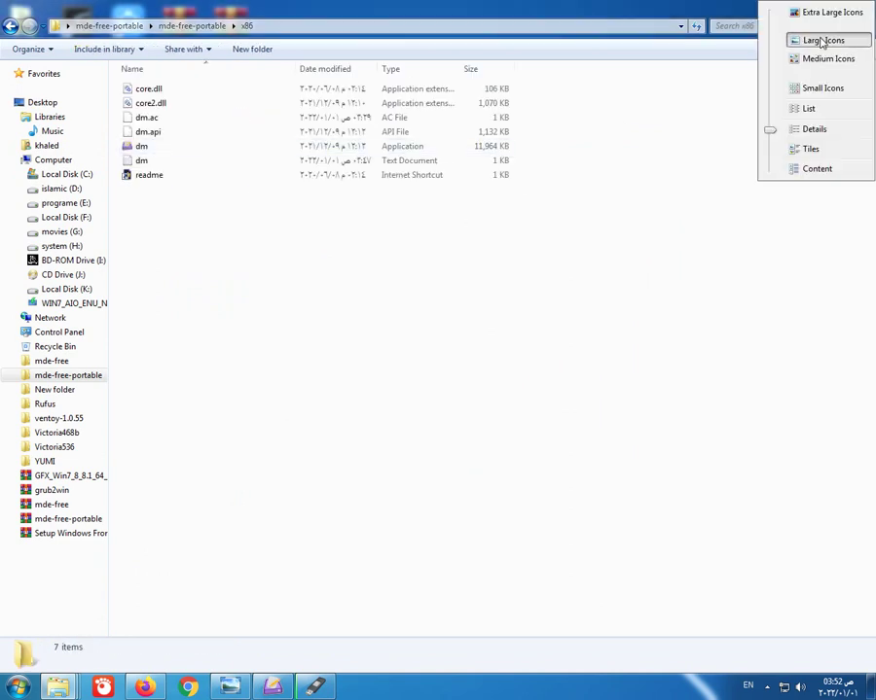
{"action": "left_click", "coordinate": [817, 39]}
{"action": "mouse_move", "coordinate": [459, 119]}
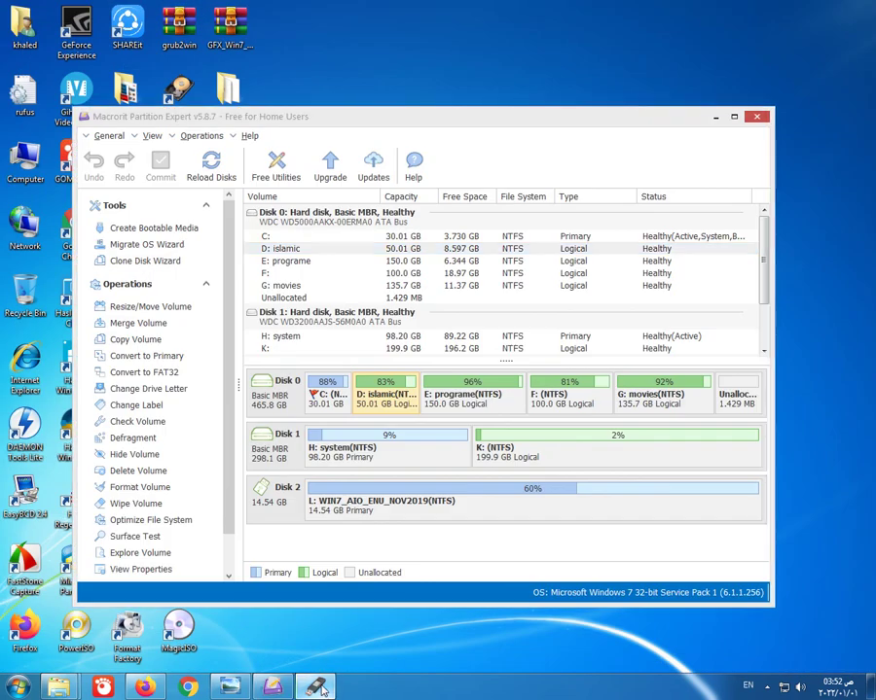
Step: Close Rufus and move the Macrorit Partition Expert window slightly lower on the desktop
{"action": "right_click", "coordinate": [314, 687]}
{"action": "left_click", "coordinate": [312, 654]}
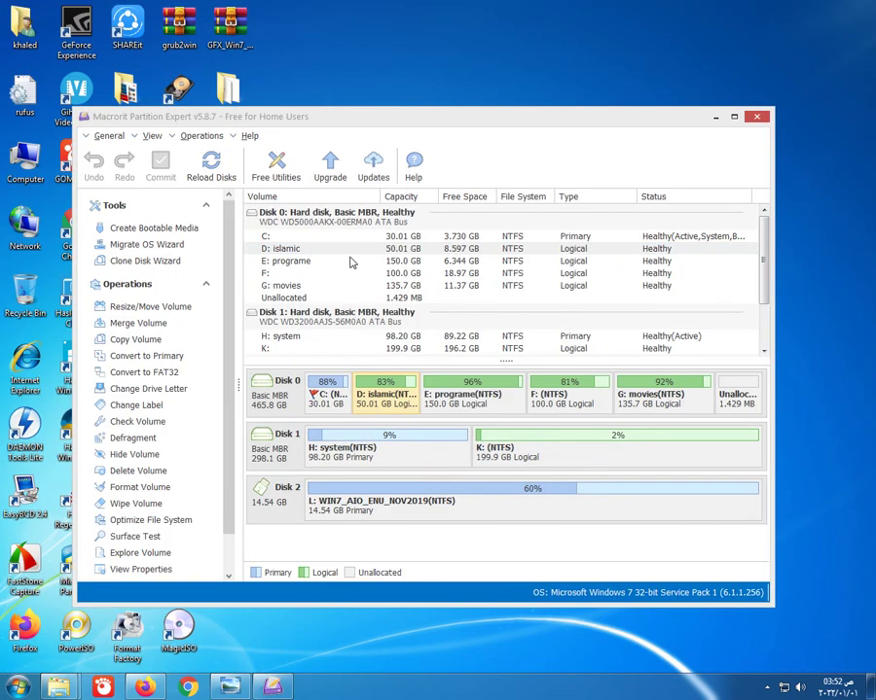
{"action": "left_click_drag", "start_coordinate": [453, 109], "coordinate": [469, 151]}
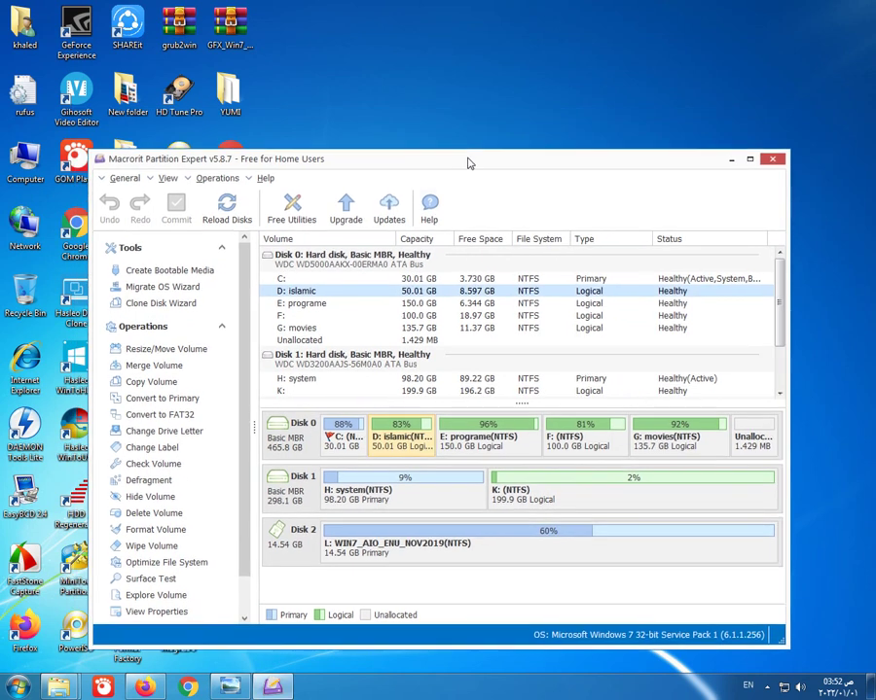
Step: Examine the H: and K: volumes on Disk 1 and the operations available for that disk
{"action": "left_click", "coordinate": [371, 501]}
{"action": "left_click", "coordinate": [520, 501]}
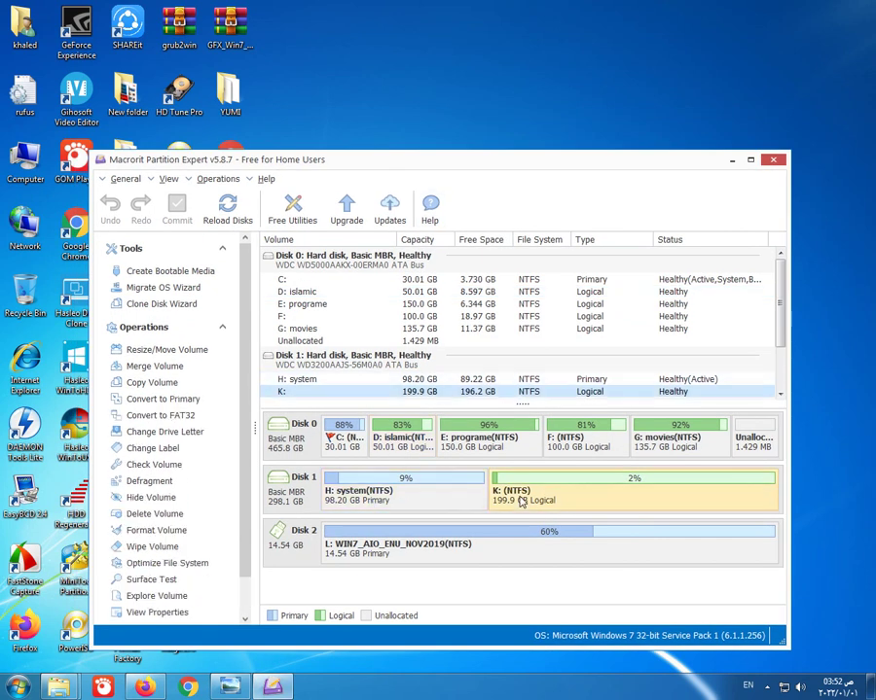
{"action": "left_click", "coordinate": [368, 499]}
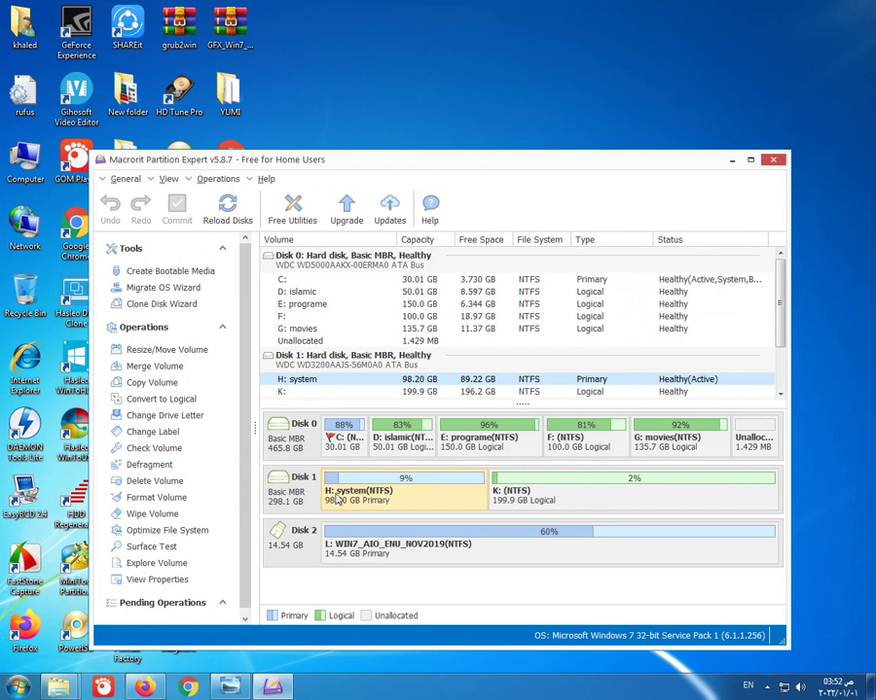
{"action": "right_click", "coordinate": [282, 495]}
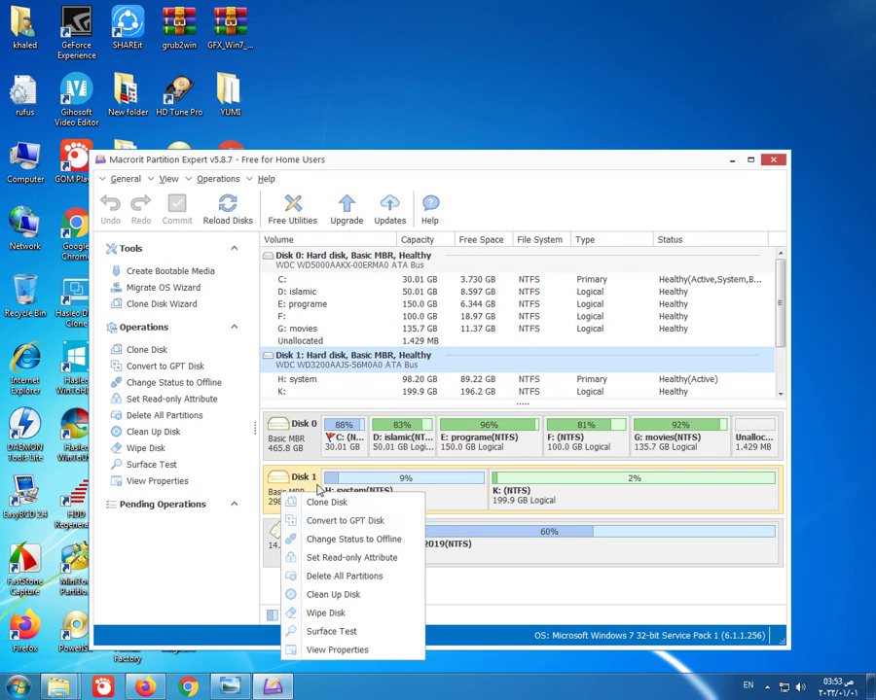
{"action": "left_click", "coordinate": [411, 483]}
{"action": "left_click", "coordinate": [530, 496]}
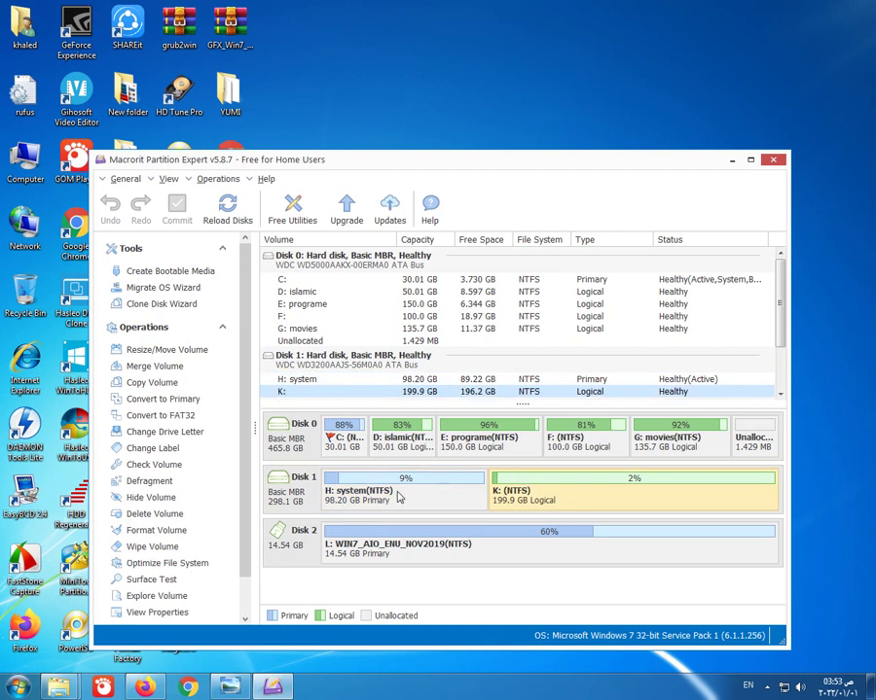
{"action": "key", "text": "Up"}
Step: Check the contents of the system (H:) and Local Disk (K:) drives in Windows Explorer, and close the window
{"action": "key", "text": "super+e"}
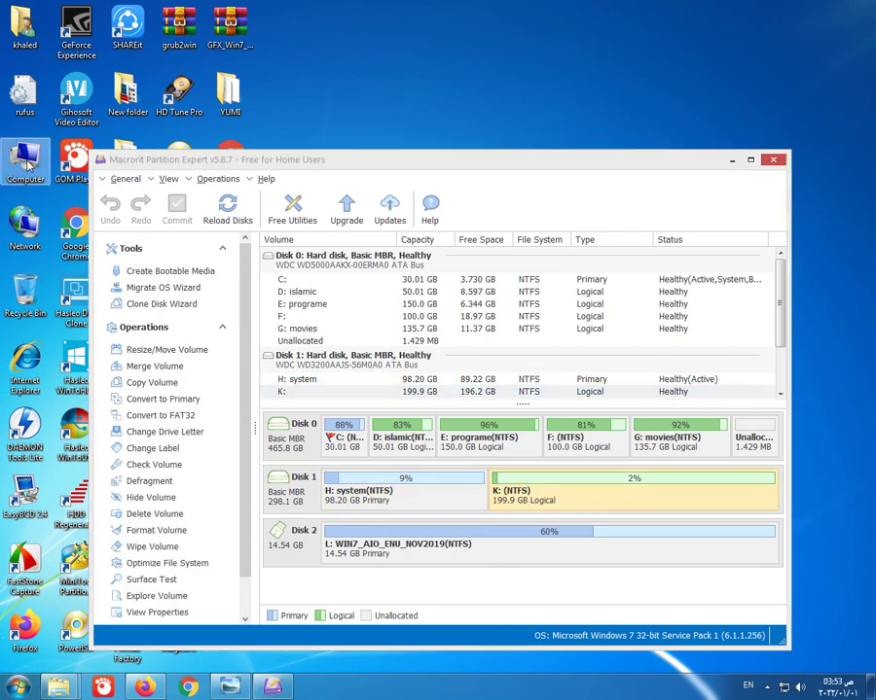
{"action": "double_click", "coordinate": [360, 137]}
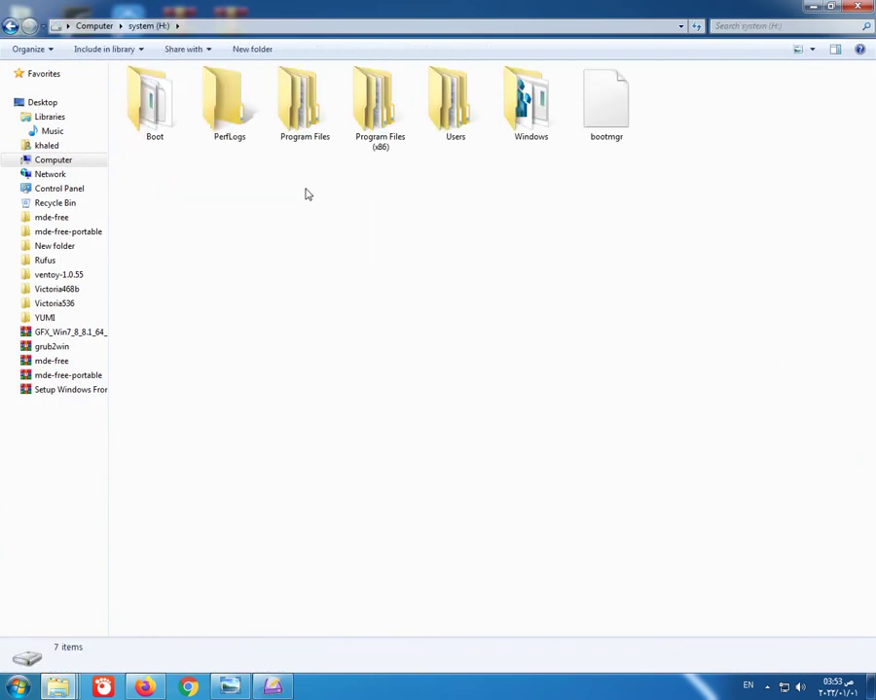
{"action": "left_click", "coordinate": [12, 26]}
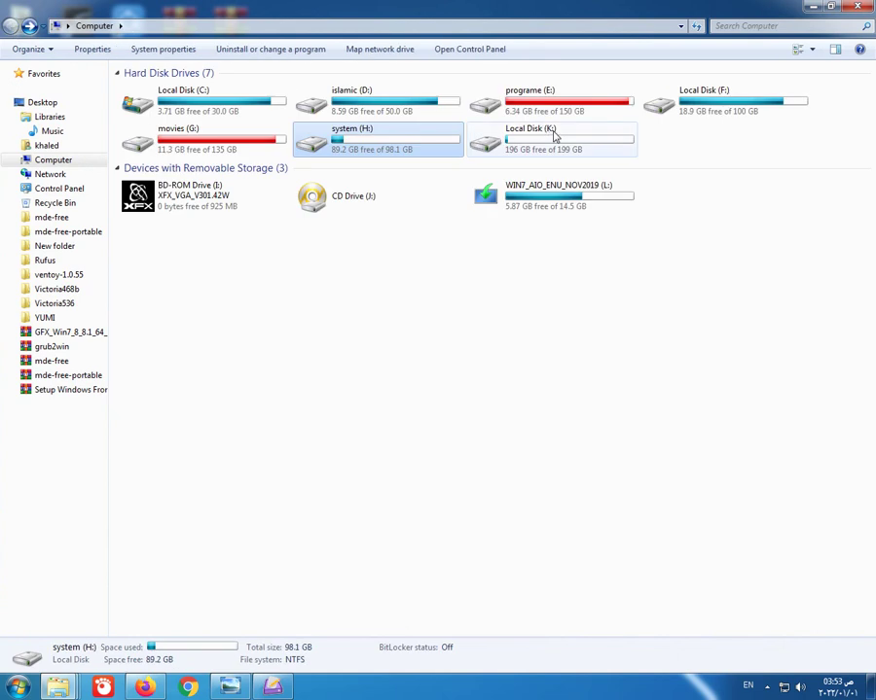
{"action": "double_click", "coordinate": [550, 145]}
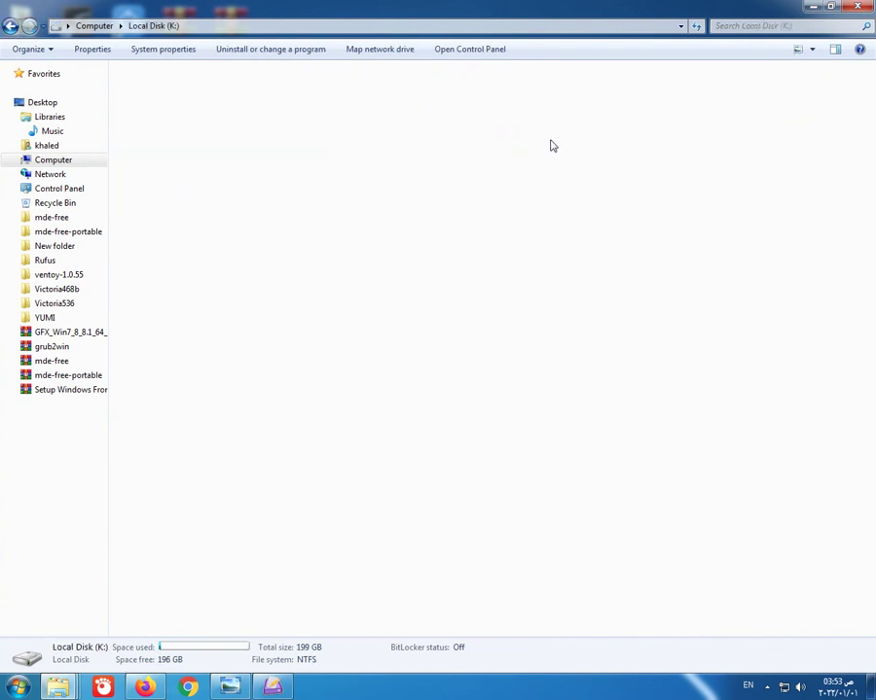
{"action": "left_click", "coordinate": [12, 25]}
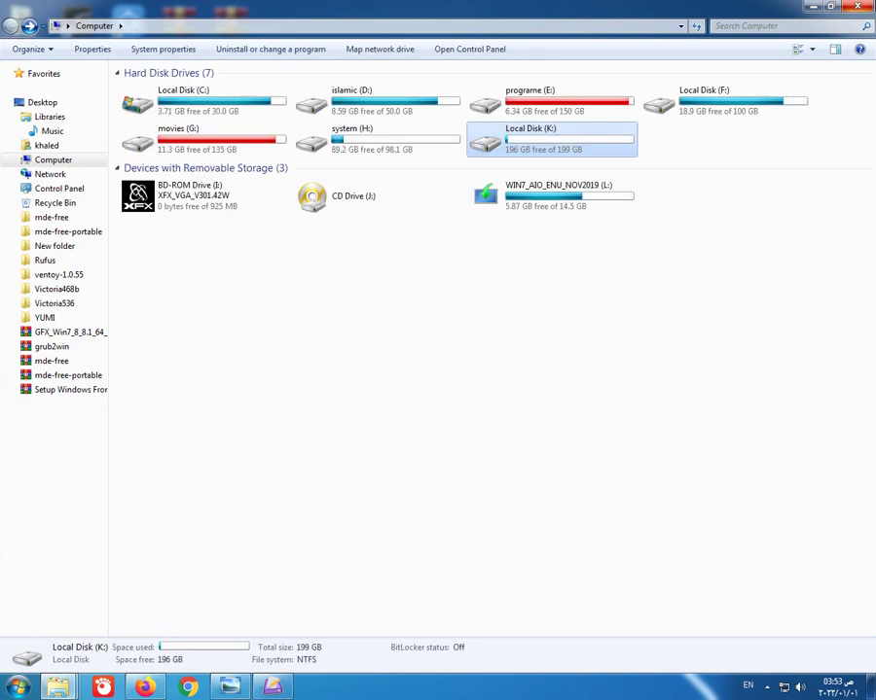
{"action": "key", "text": "alt+F4"}
Step: Queue the conversion of Disk 1 from MBR to GPT and confirm it
{"action": "left_click", "coordinate": [280, 496]}
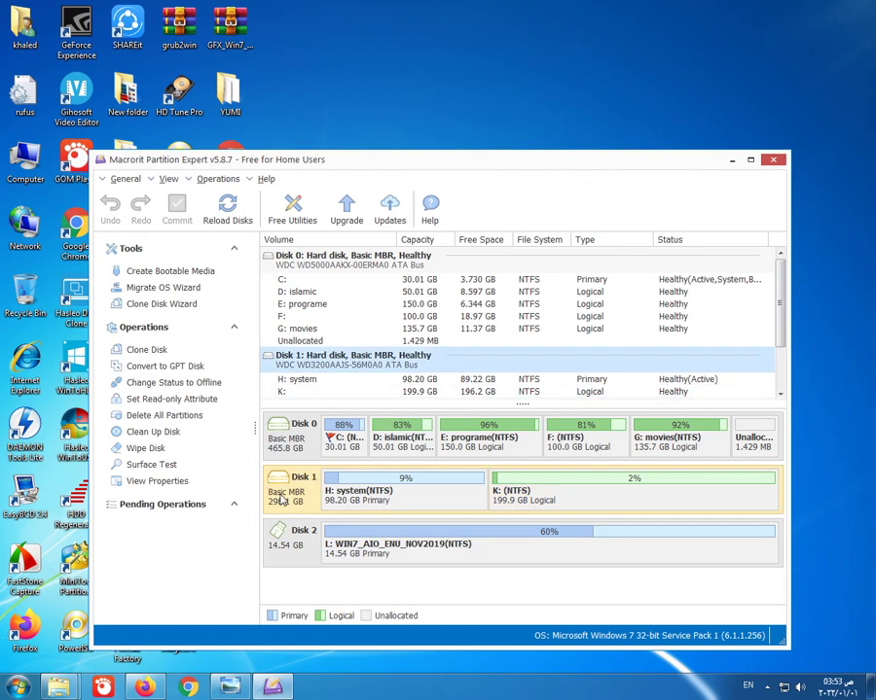
{"action": "right_click", "coordinate": [280, 498]}
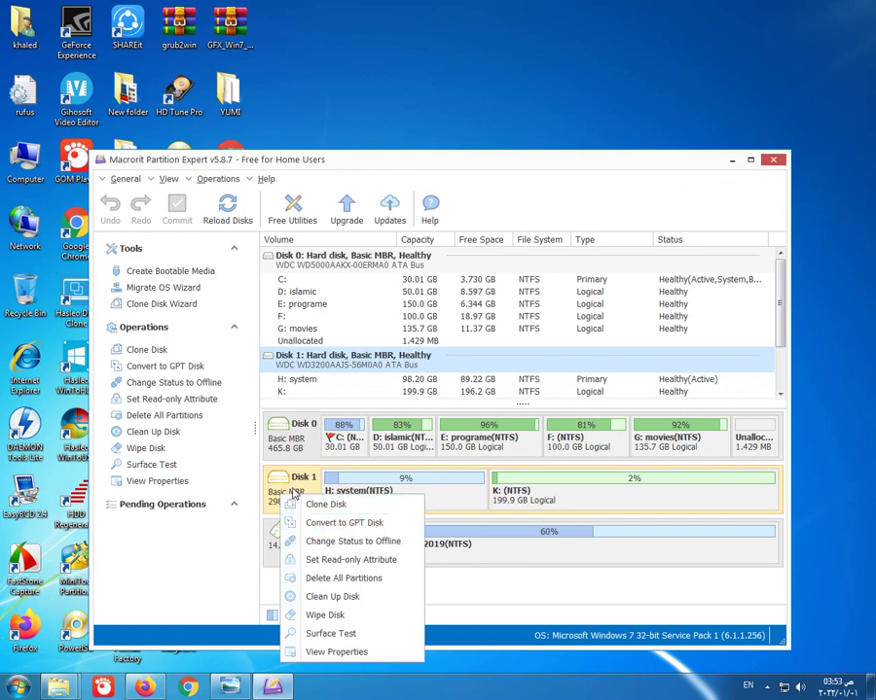
{"action": "left_click", "coordinate": [283, 491]}
{"action": "right_click", "coordinate": [280, 487]}
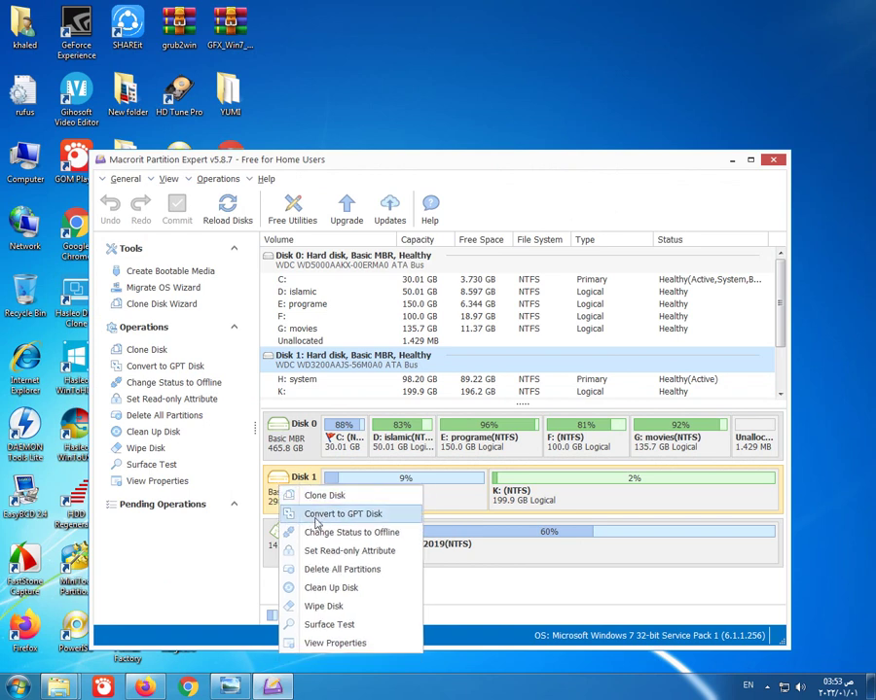
{"action": "left_click", "coordinate": [316, 516]}
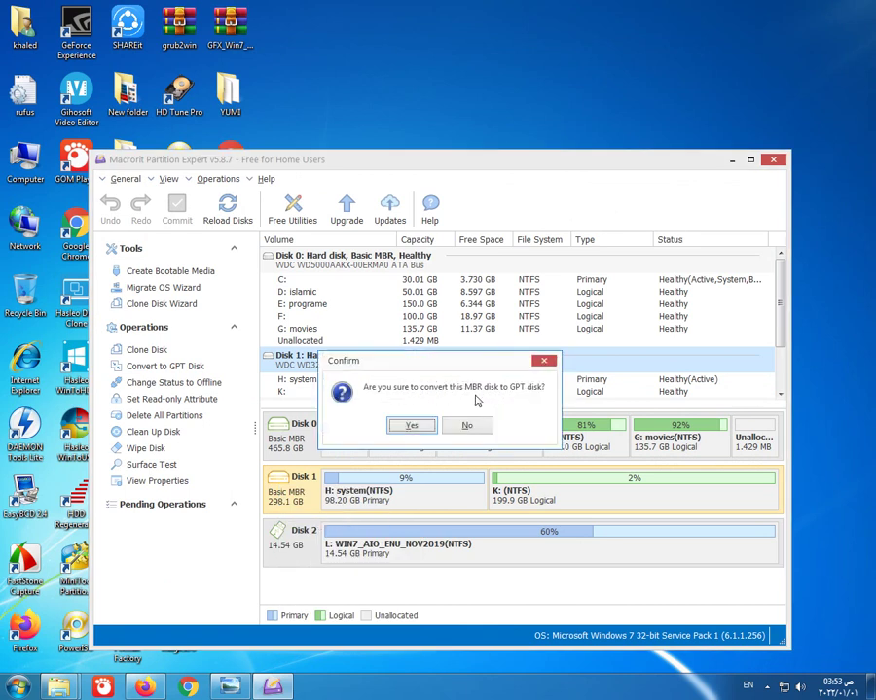
{"action": "left_click", "coordinate": [413, 427]}
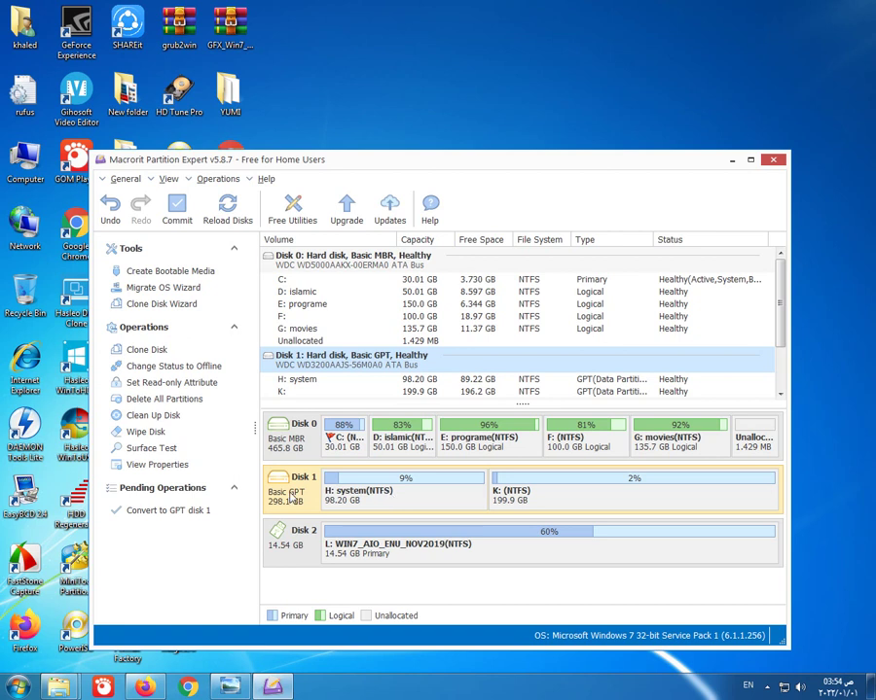
Step: Commit the pending GPT conversion of Disk 1, dismiss the AutoPlay window for drive H:, and return to Macrorit Partition Expert
{"action": "left_click", "coordinate": [177, 207]}
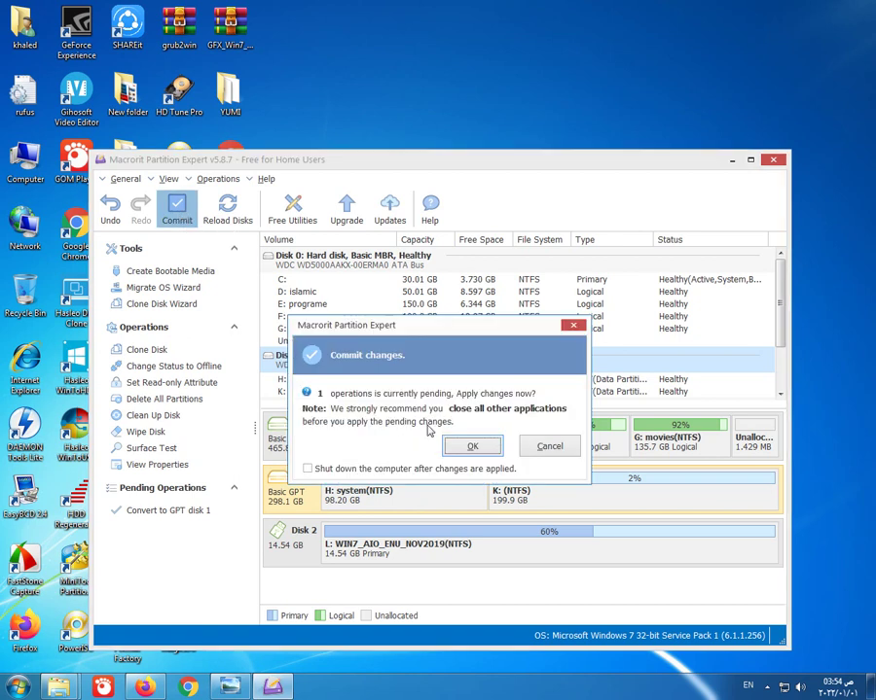
{"action": "left_click", "coordinate": [474, 447]}
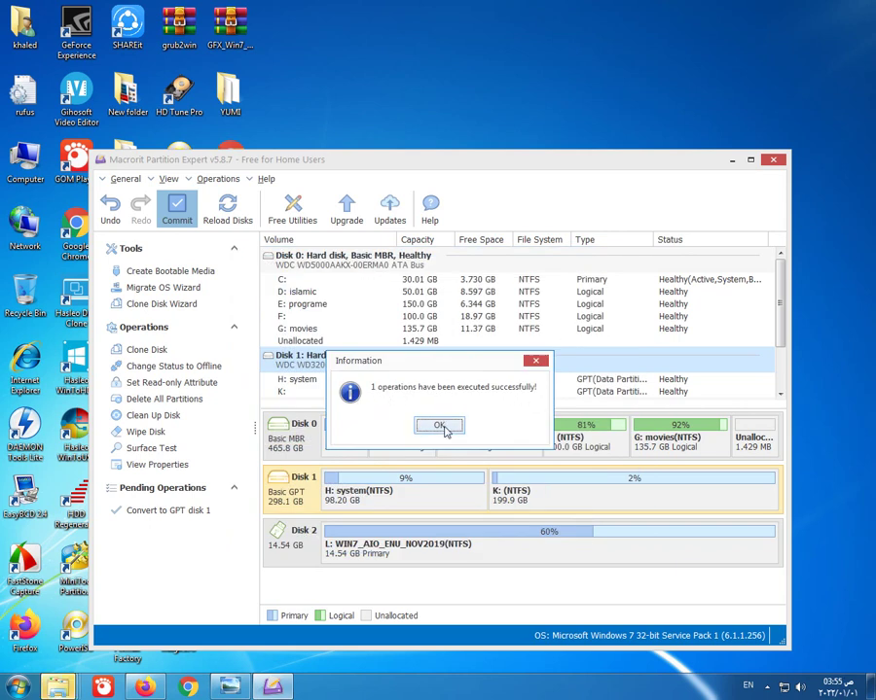
{"action": "left_click", "coordinate": [440, 425]}
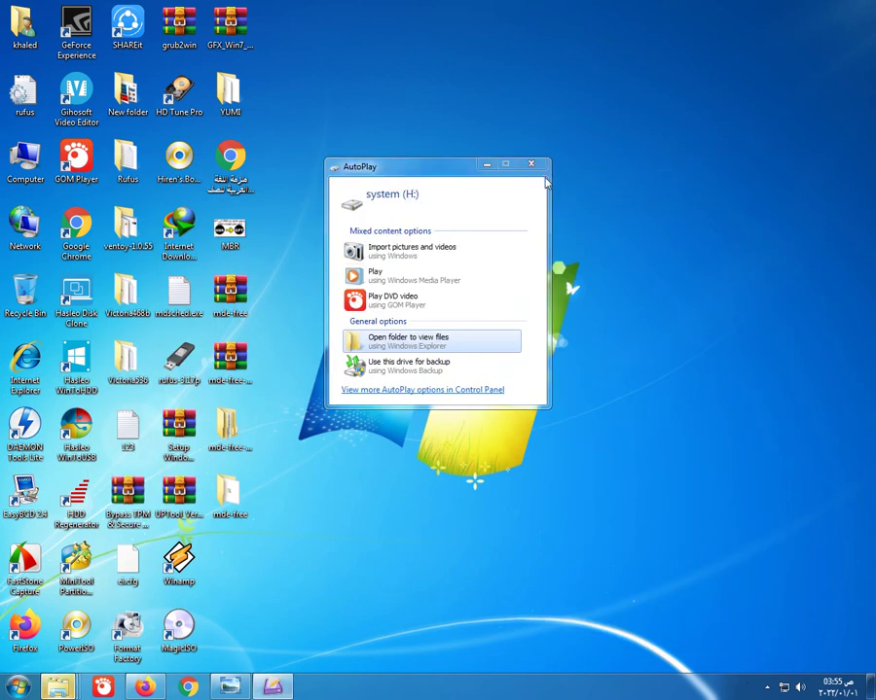
{"action": "left_click", "coordinate": [530, 163]}
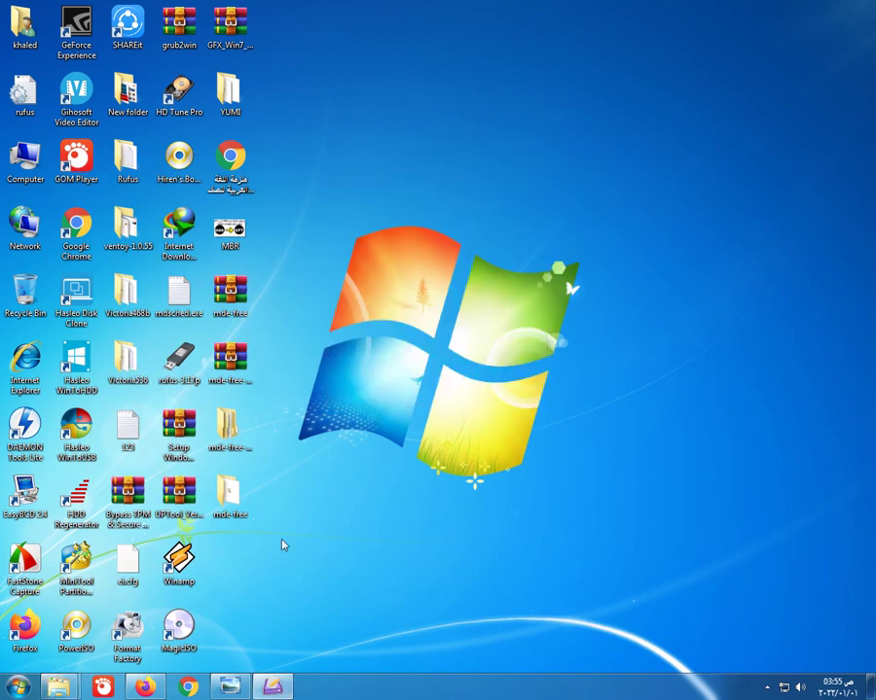
{"action": "left_click", "coordinate": [271, 687]}
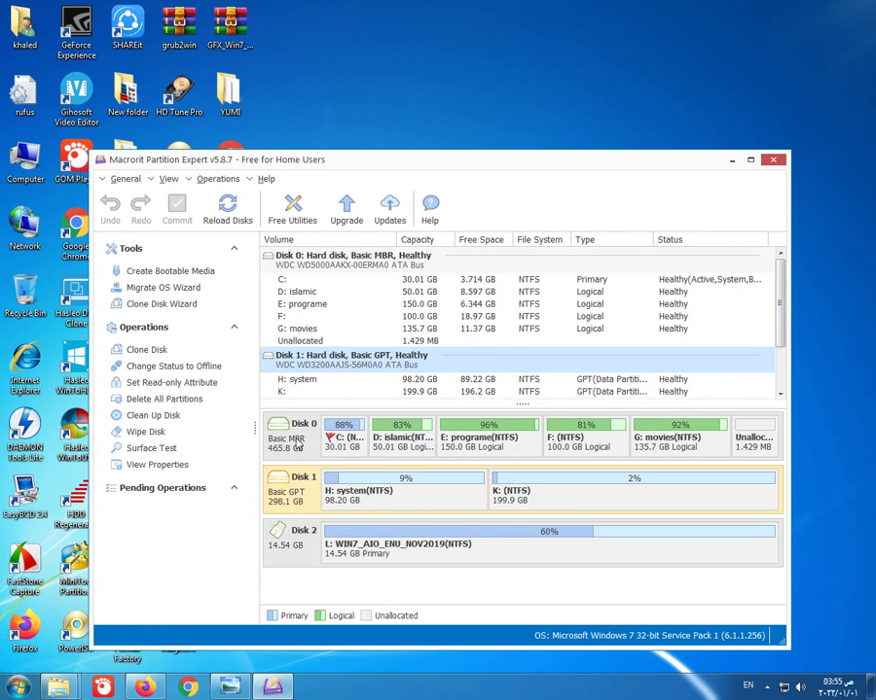
Step: Review the operations available for Disk 1 and inspect its H: and K: volumes in the disk map
{"action": "right_click", "coordinate": [288, 490]}
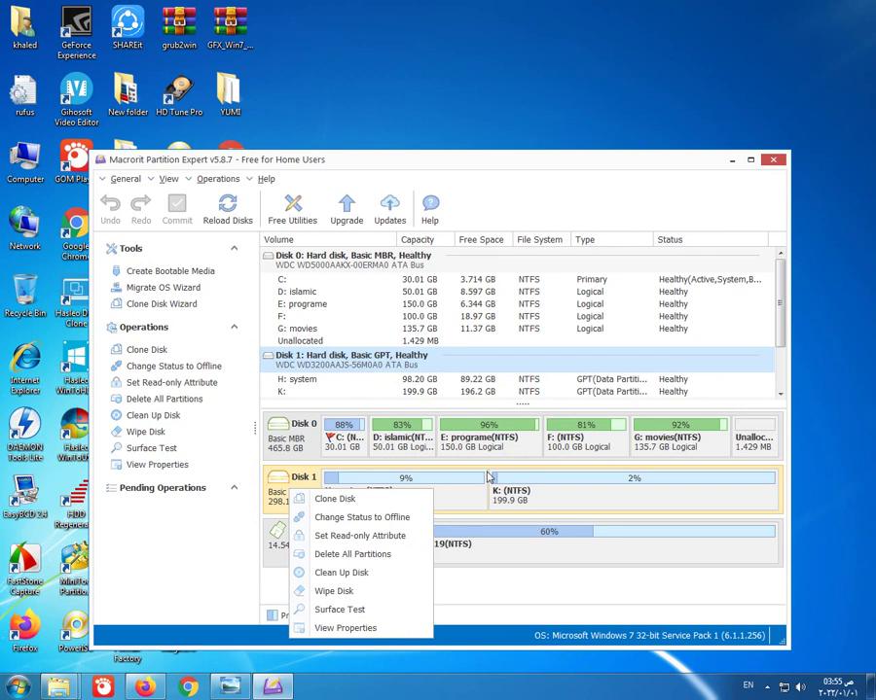
{"action": "left_click", "coordinate": [443, 488]}
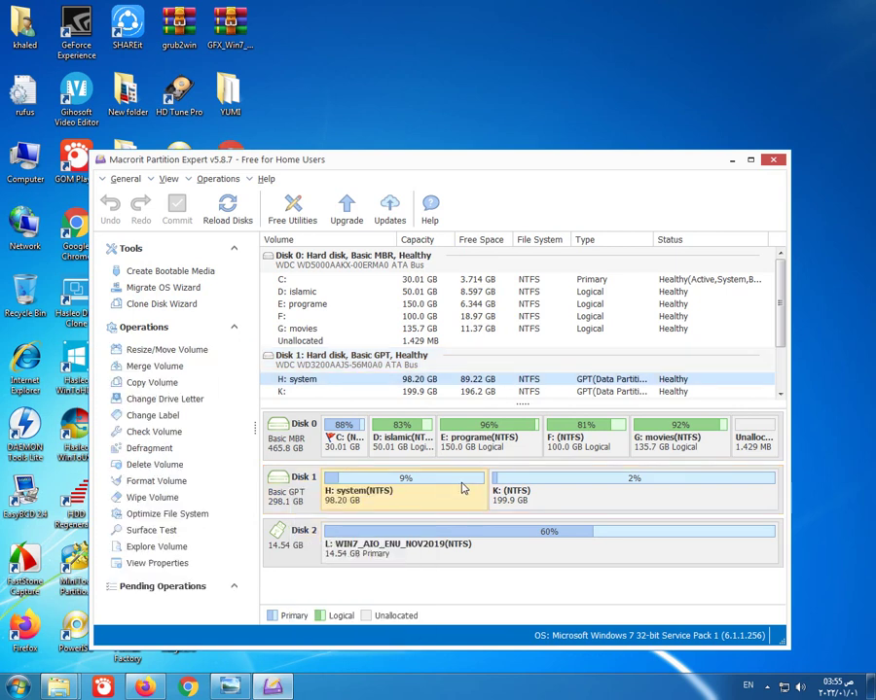
{"action": "left_click", "coordinate": [526, 489]}
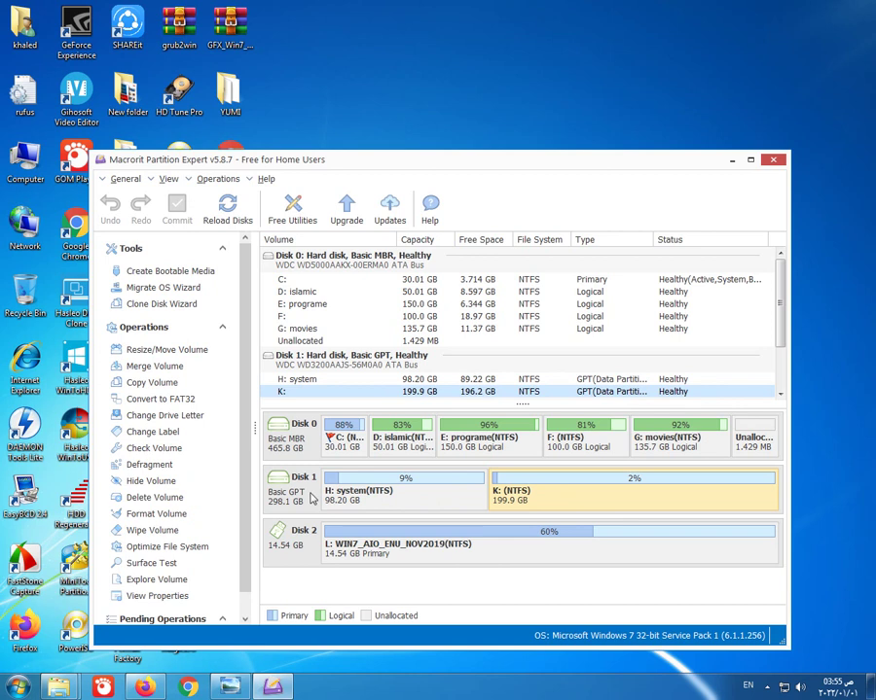
Step: Check the partition style of Disk 1 in its volume properties in Windows Disk Management, and close the properties
{"action": "left_click", "coordinate": [19, 178]}
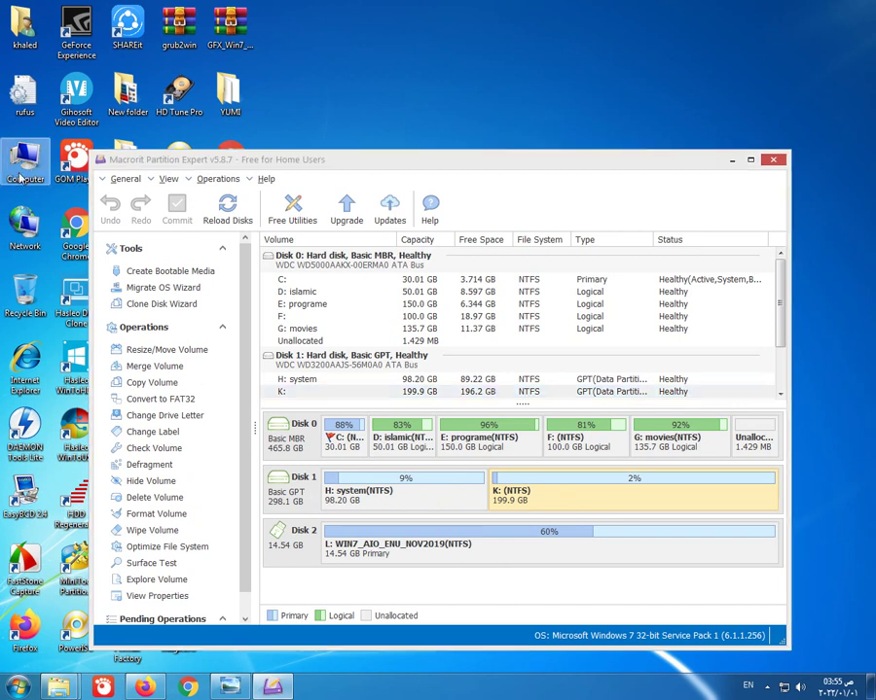
{"action": "right_click", "coordinate": [19, 178]}
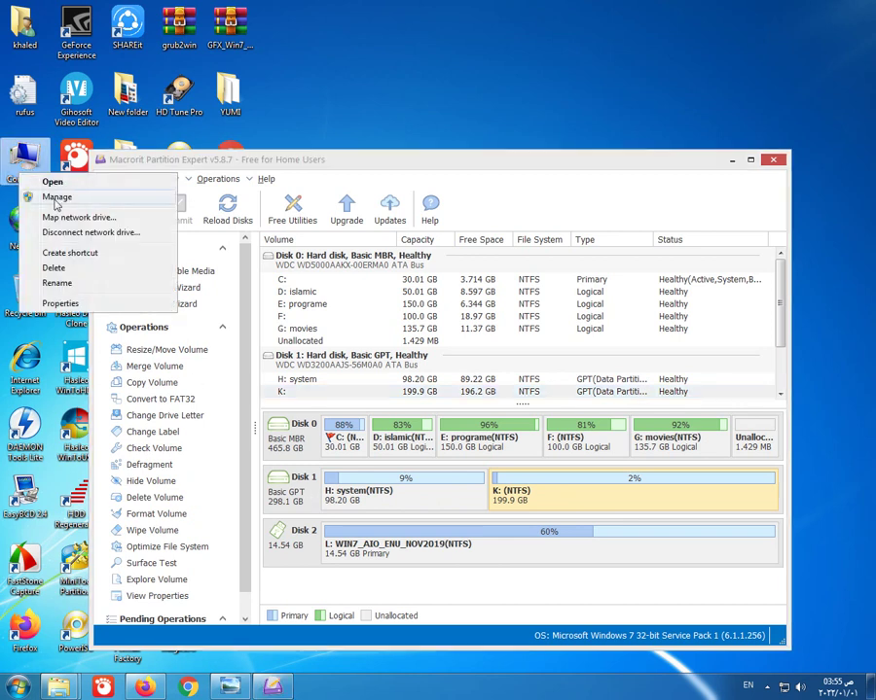
{"action": "left_click", "coordinate": [56, 198]}
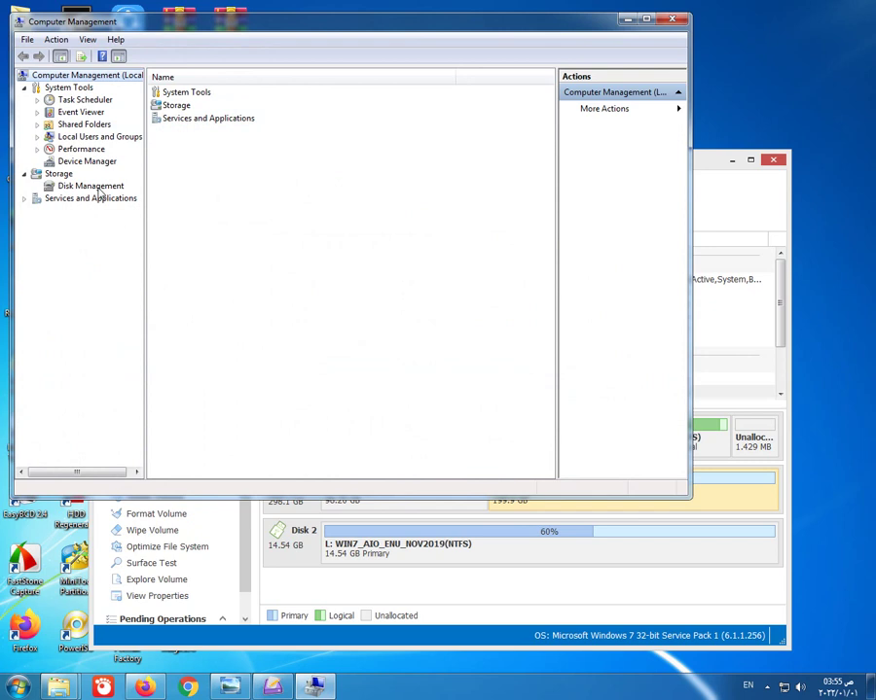
{"action": "left_click", "coordinate": [91, 186]}
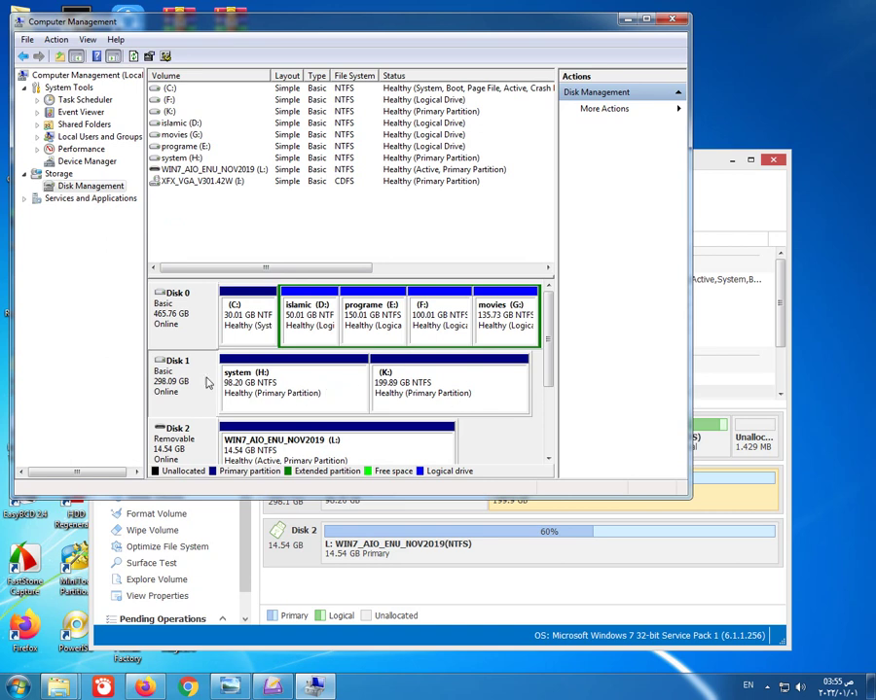
{"action": "right_click", "coordinate": [173, 380]}
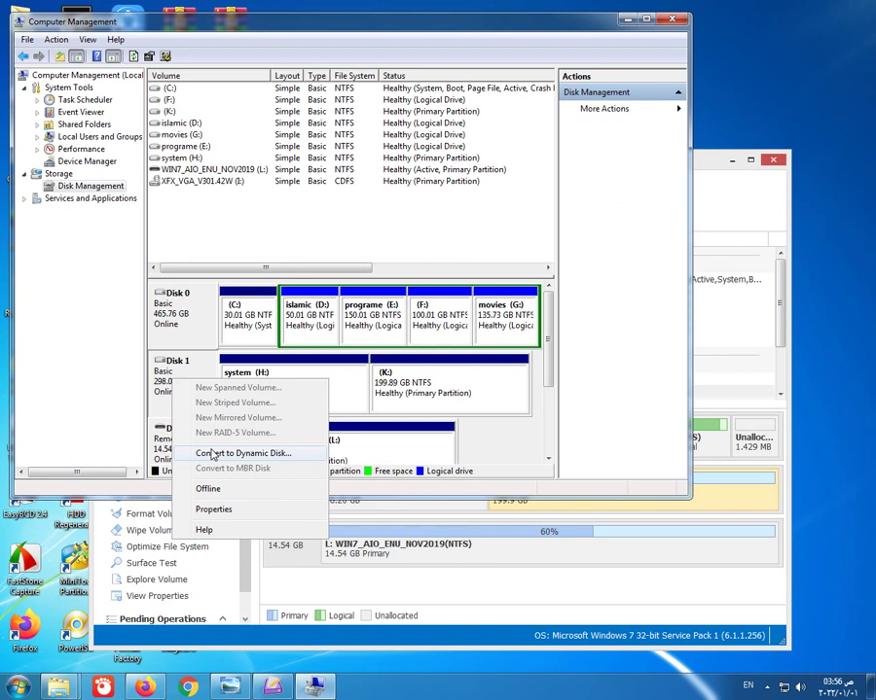
{"action": "left_click", "coordinate": [221, 510]}
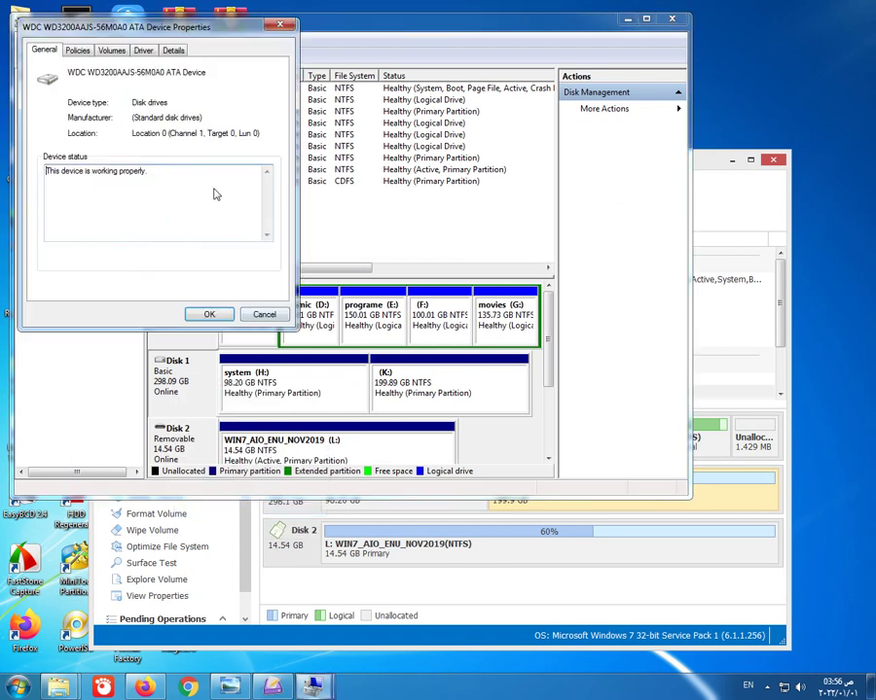
{"action": "left_click", "coordinate": [111, 51]}
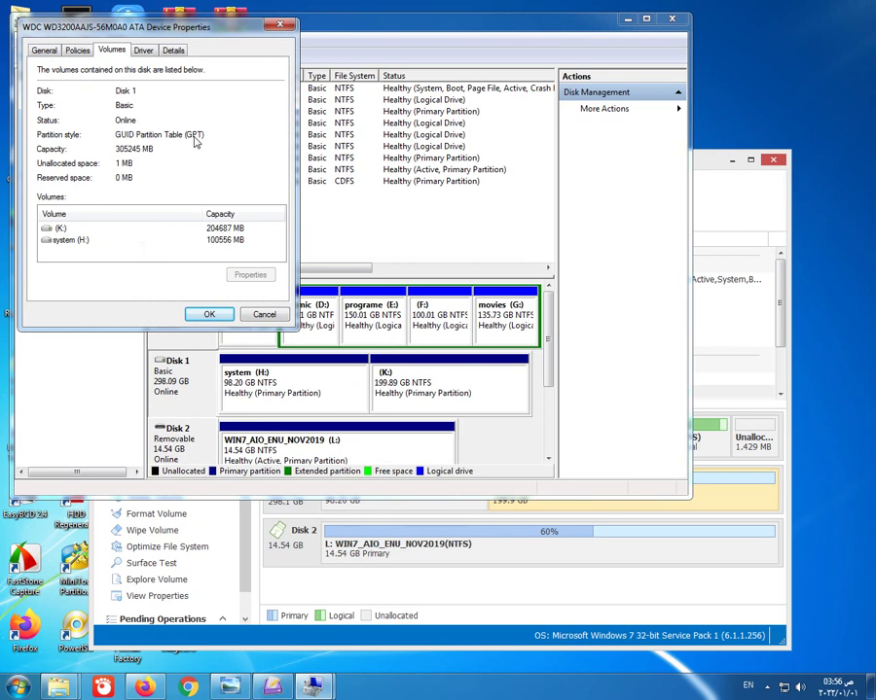
{"action": "left_click", "coordinate": [280, 24]}
Step: Check the volume properties of Disk 0 in Disk Management for comparison, and close Computer Management
{"action": "right_click", "coordinate": [171, 318]}
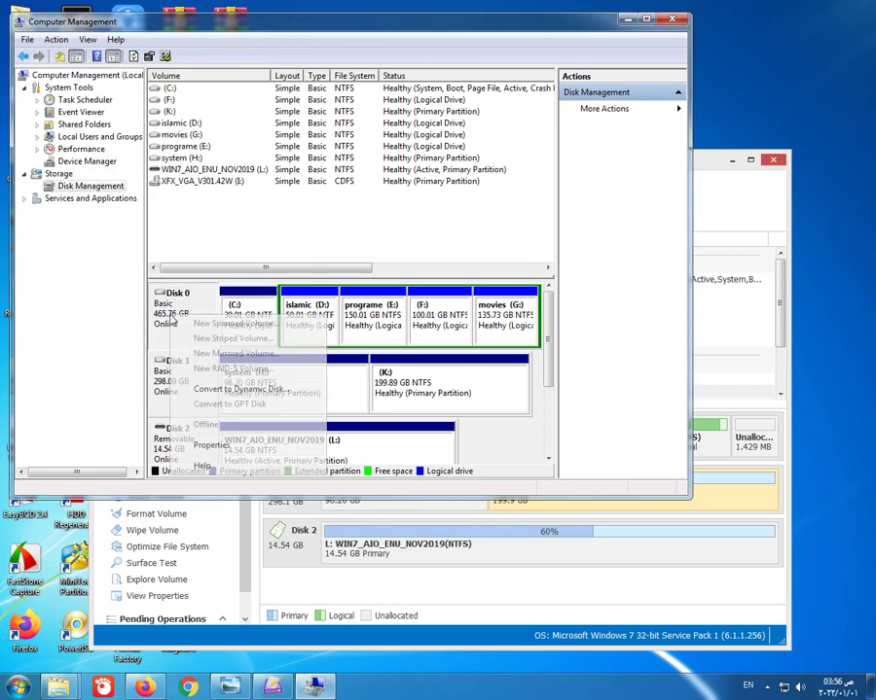
{"action": "left_click", "coordinate": [172, 445]}
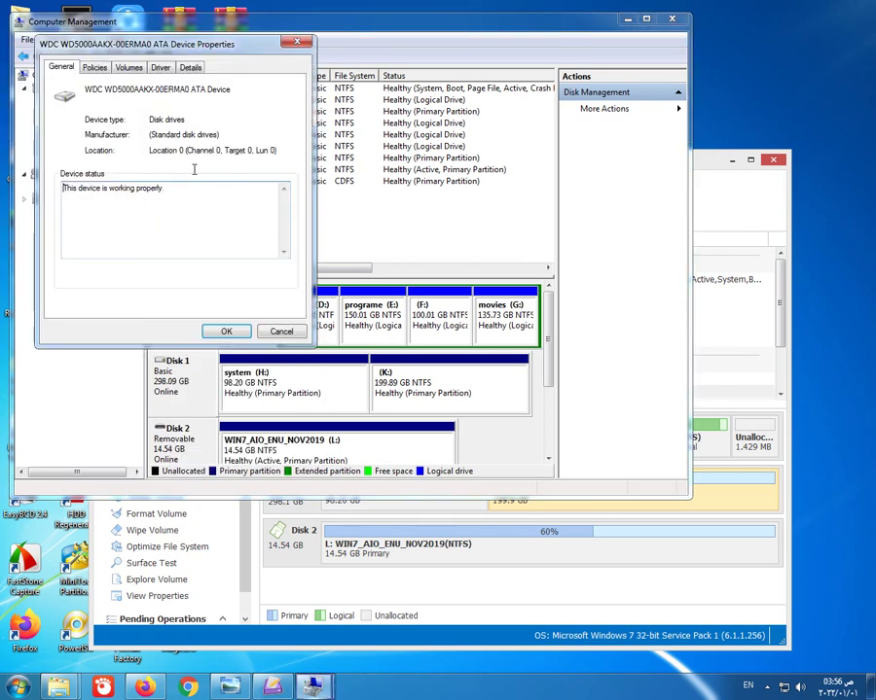
{"action": "left_click", "coordinate": [127, 66]}
{"action": "left_click", "coordinate": [297, 42]}
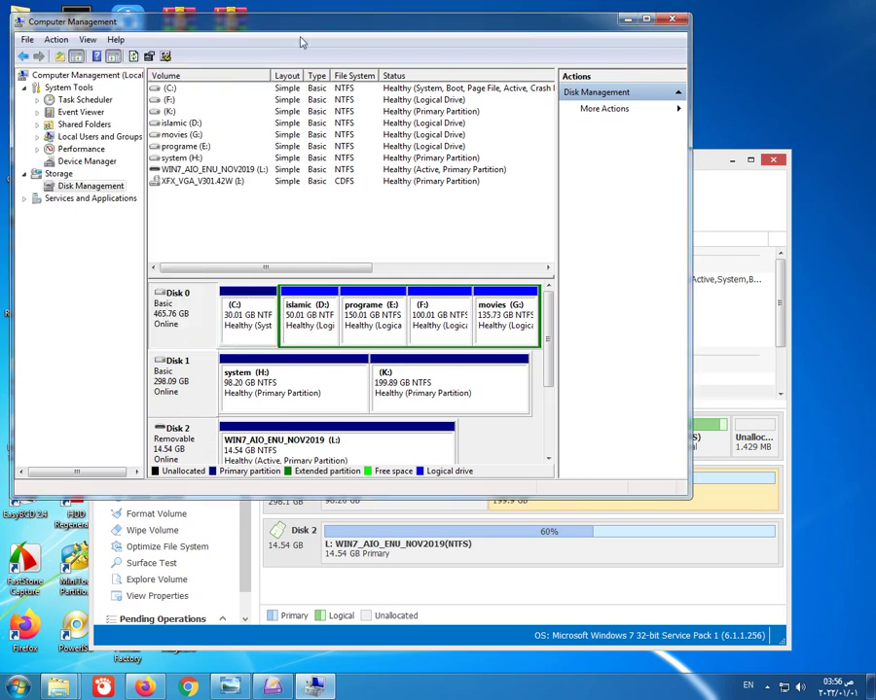
{"action": "left_click", "coordinate": [672, 18]}
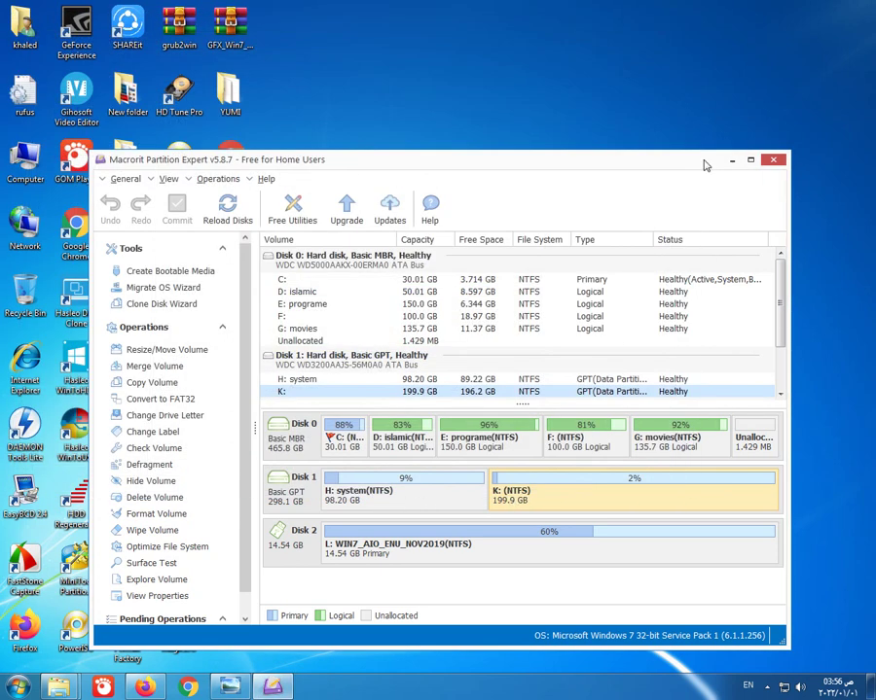
Step: Check in Windows Explorer that the files on system (H:) and in the folder on Local Disk (K:) are intact, and close the window
{"action": "double_click", "coordinate": [24, 163]}
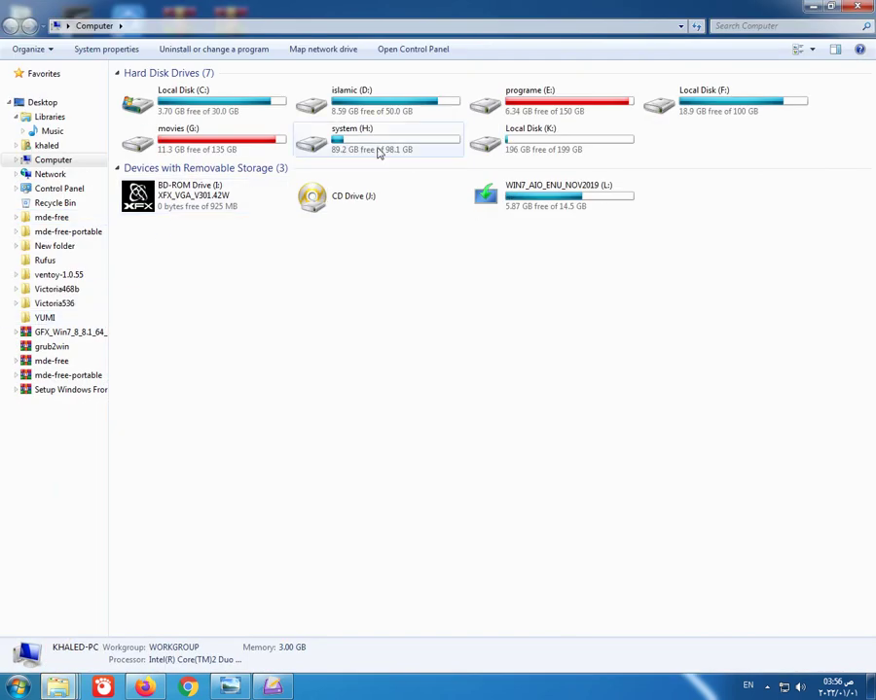
{"action": "double_click", "coordinate": [381, 149]}
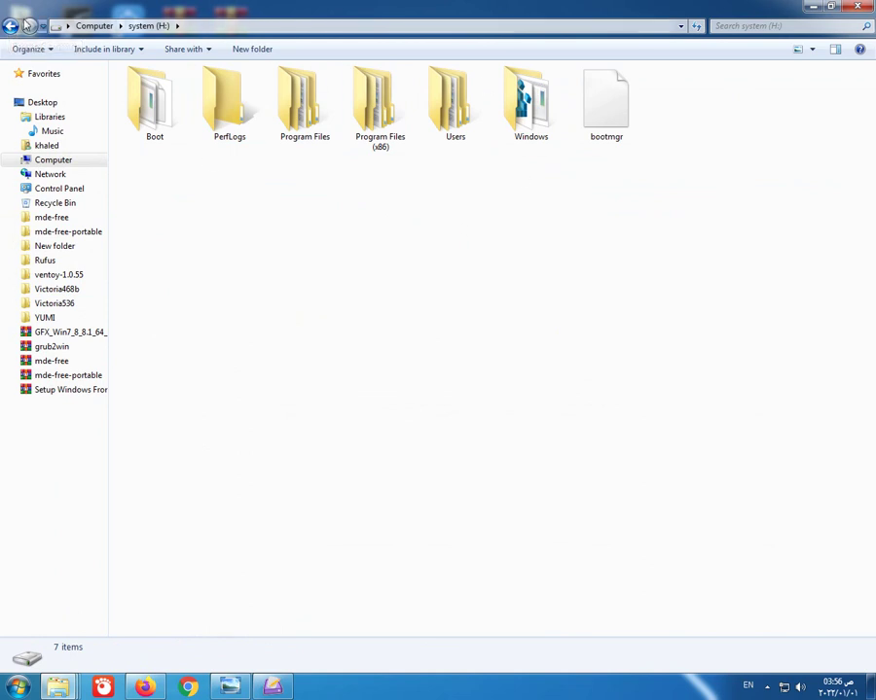
{"action": "key", "text": "BackSpace"}
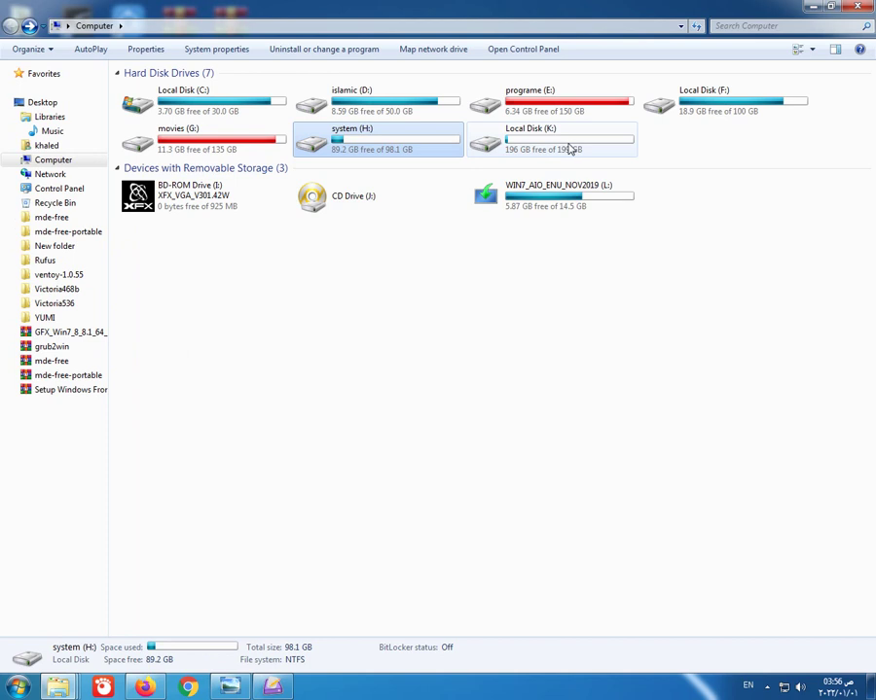
{"action": "double_click", "coordinate": [570, 149]}
{"action": "double_click", "coordinate": [155, 132]}
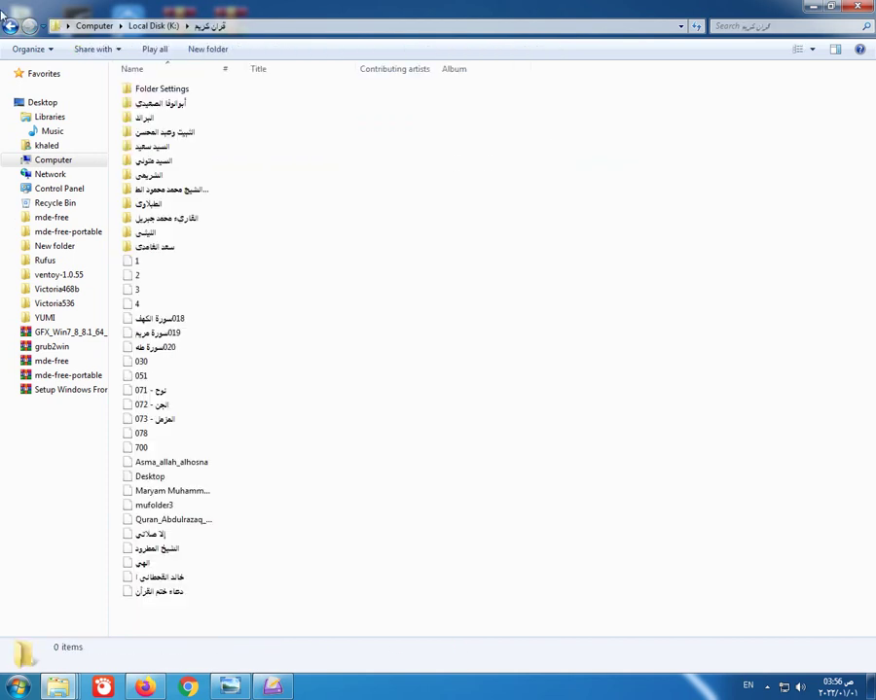
{"action": "left_click", "coordinate": [14, 26]}
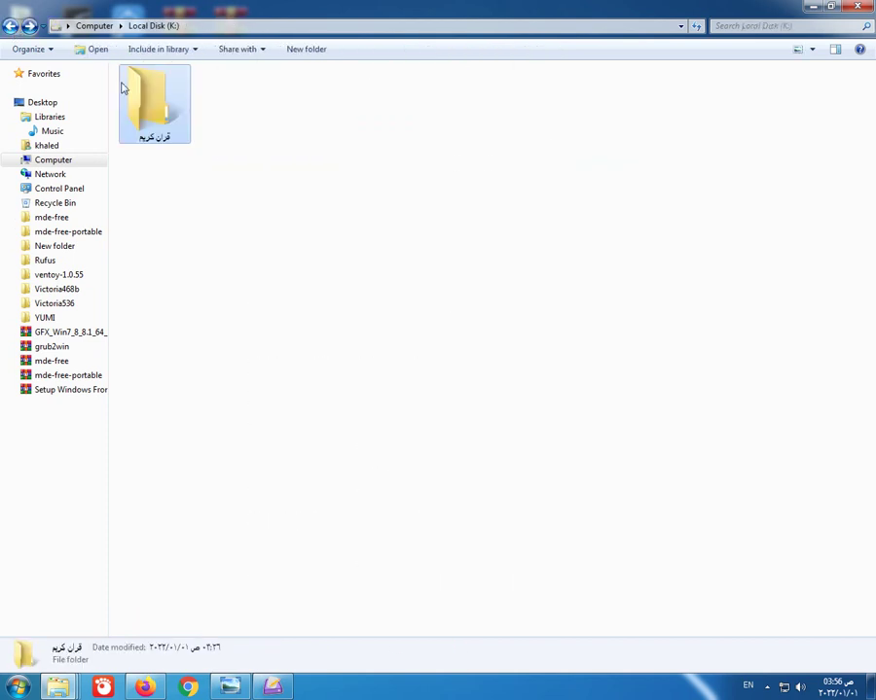
{"action": "left_click", "coordinate": [12, 26]}
{"action": "key", "text": "alt+F4"}
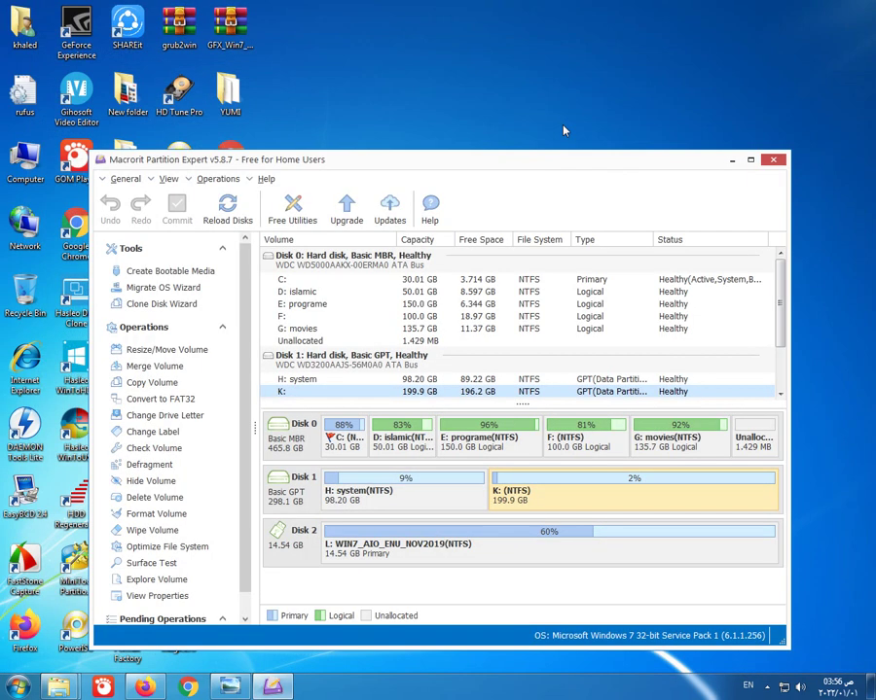